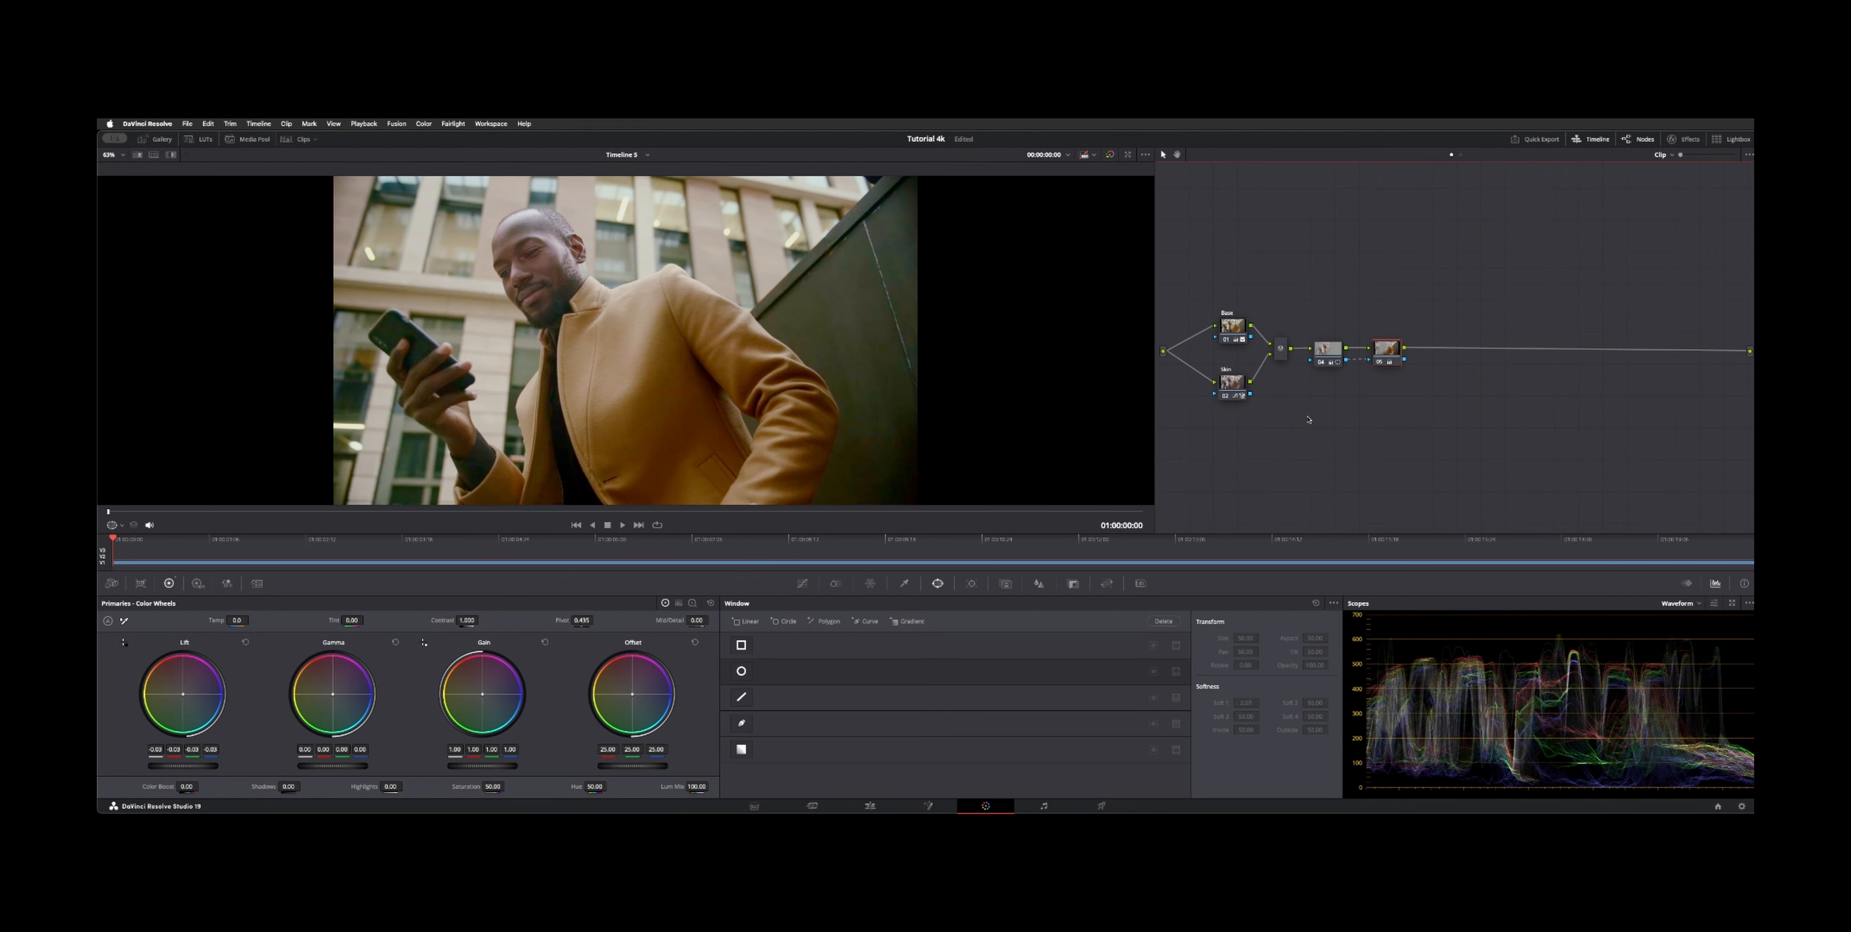
Step: Inspect the parallel Base and Skin nodes and the two serial nodes, checking the Base and Skin custom curves
click(1319, 362)
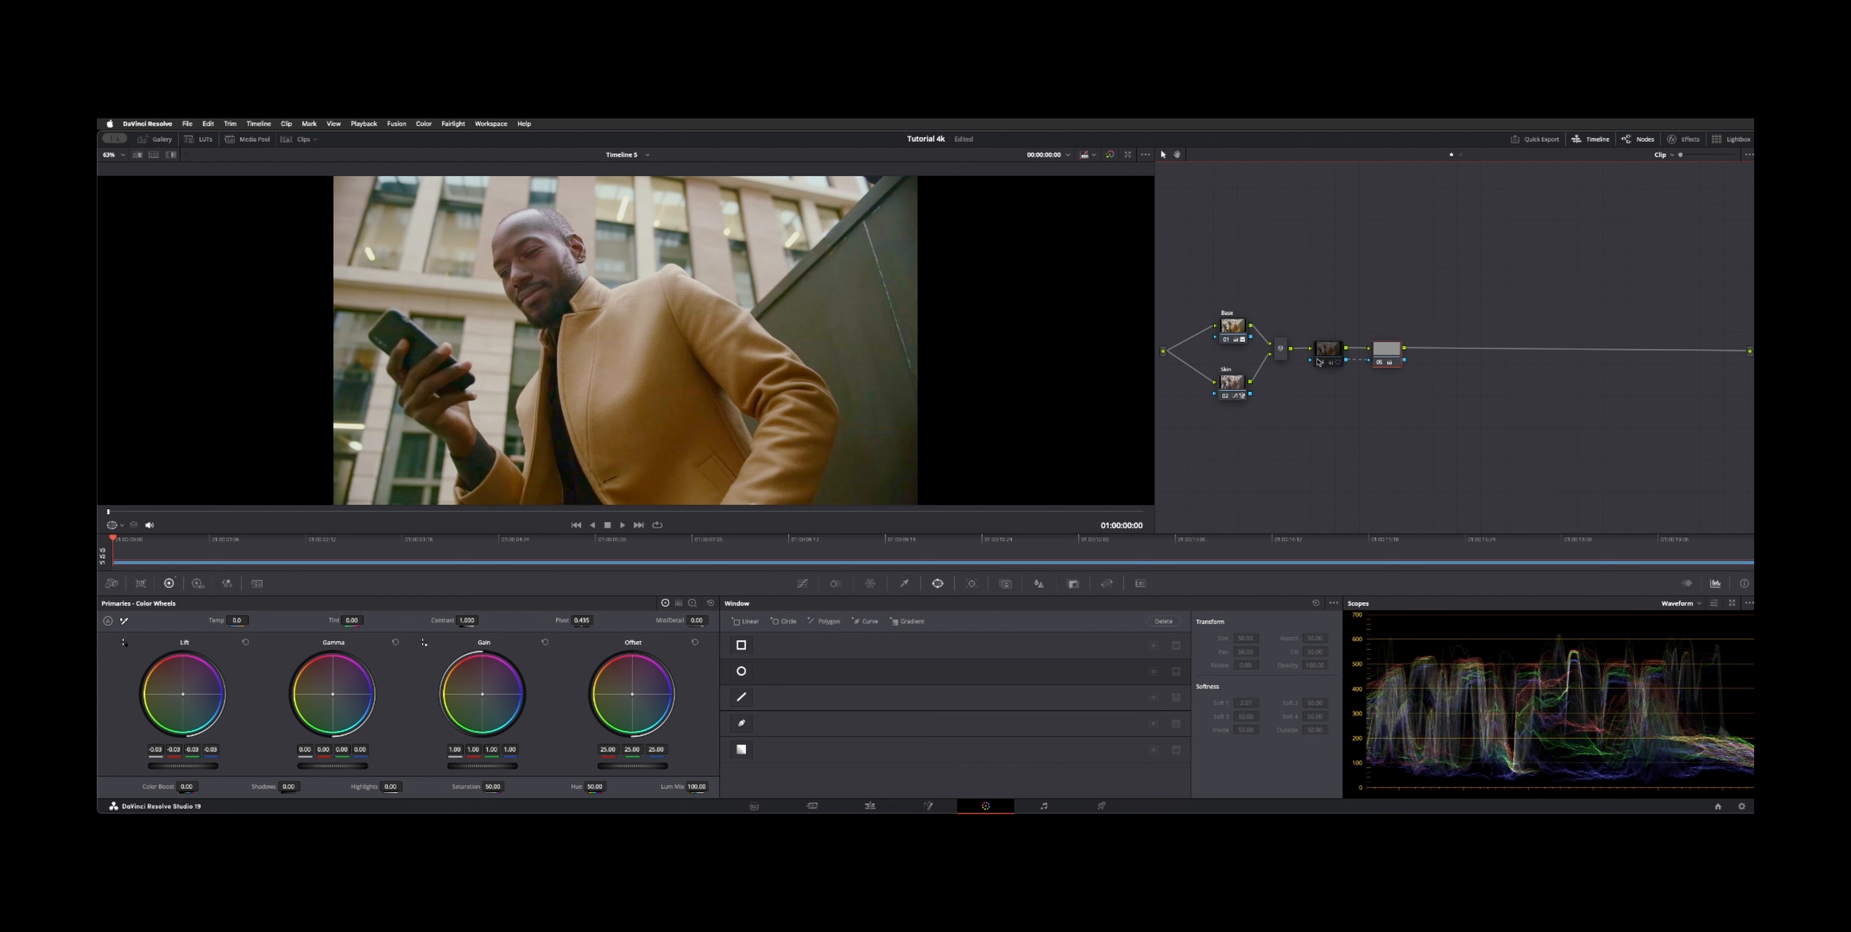
click(1226, 396)
click(1244, 330)
click(803, 583)
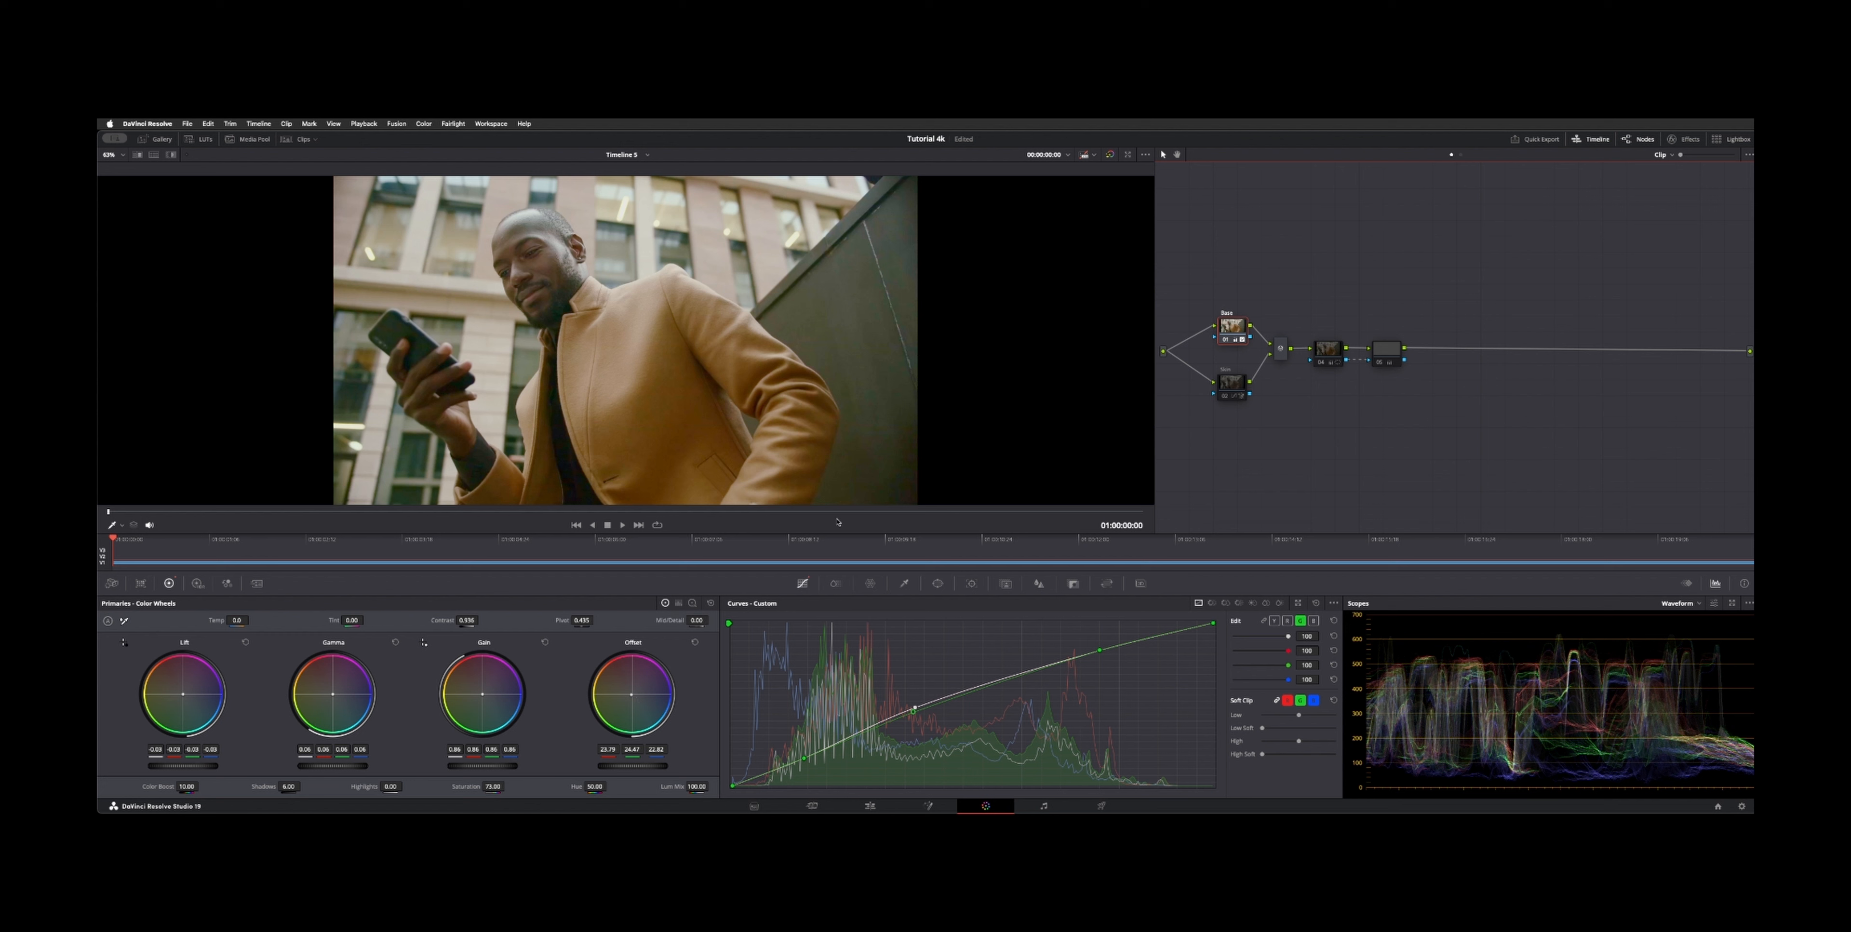
click(1282, 351)
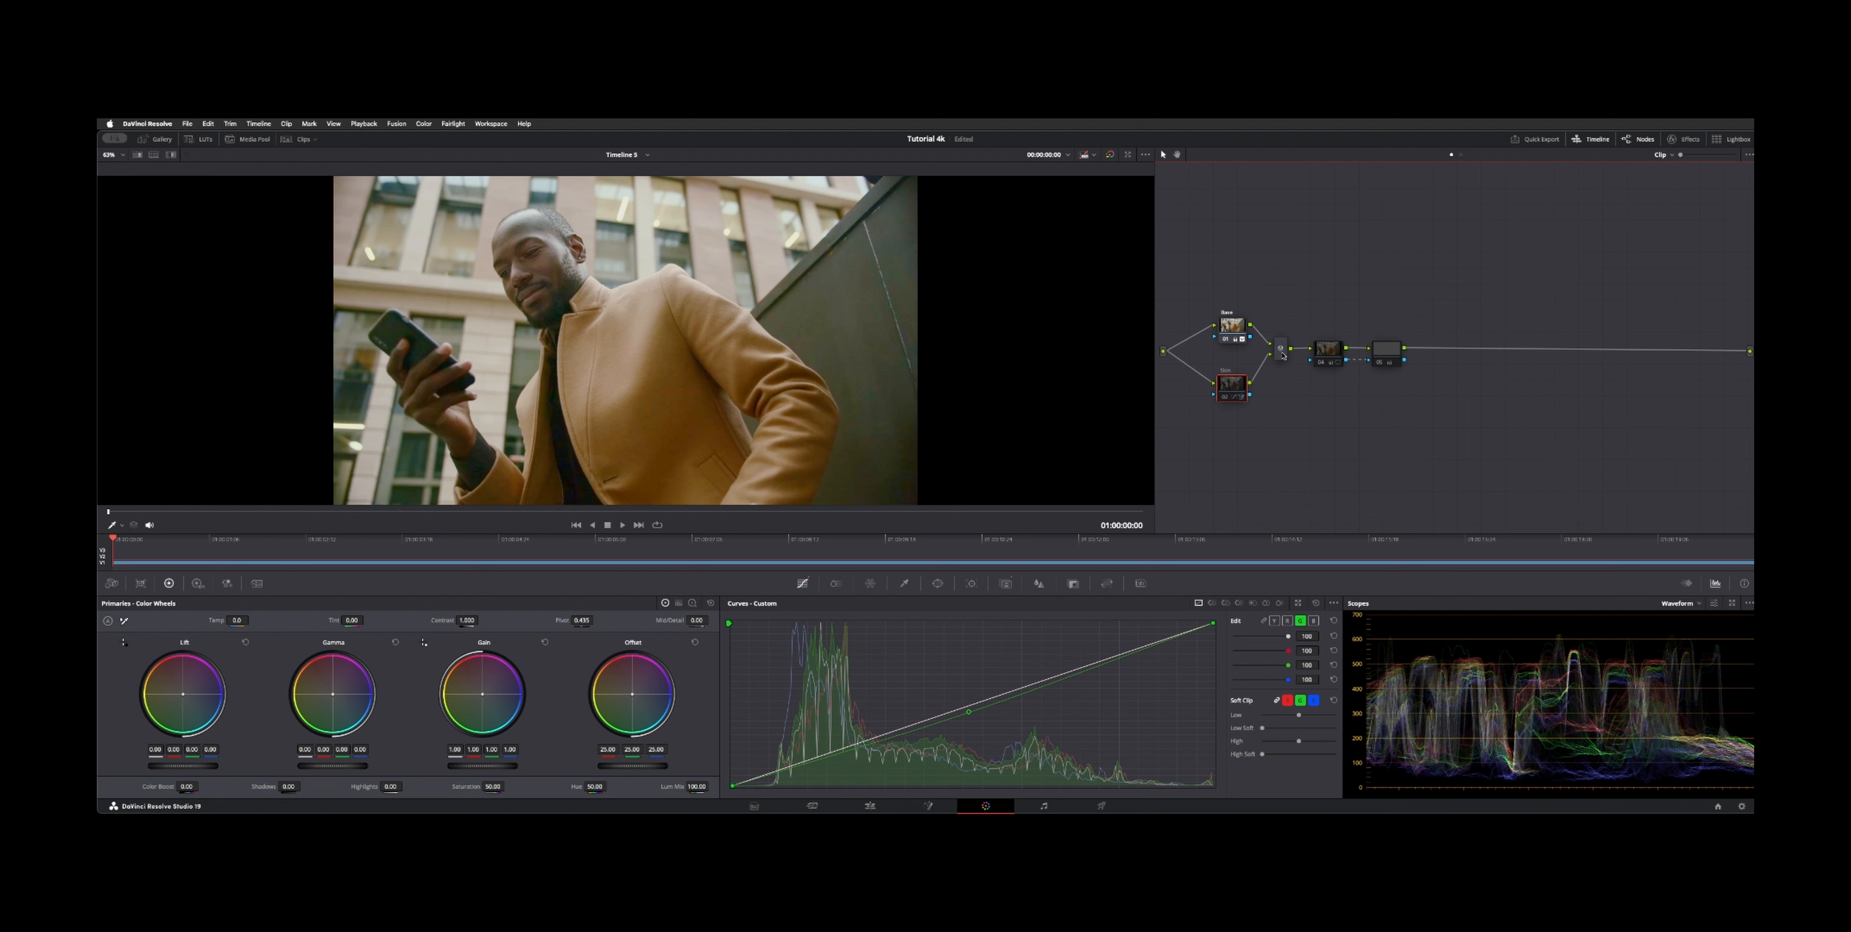
click(1232, 327)
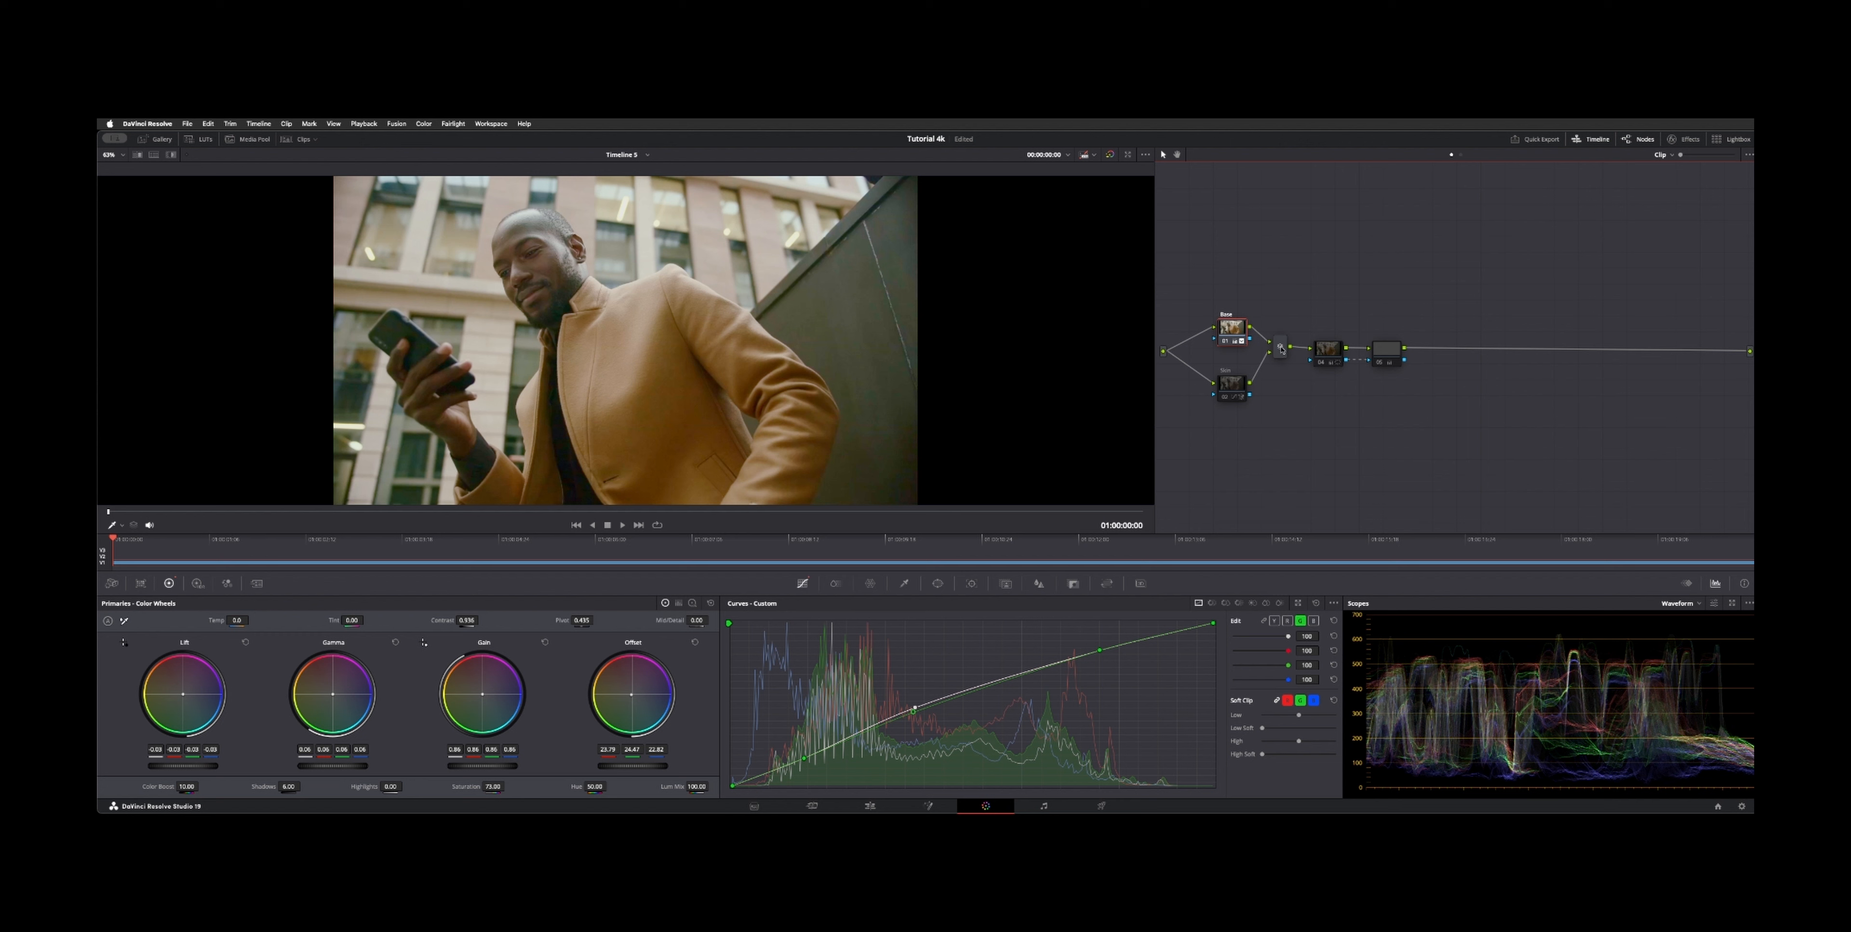
click(1228, 387)
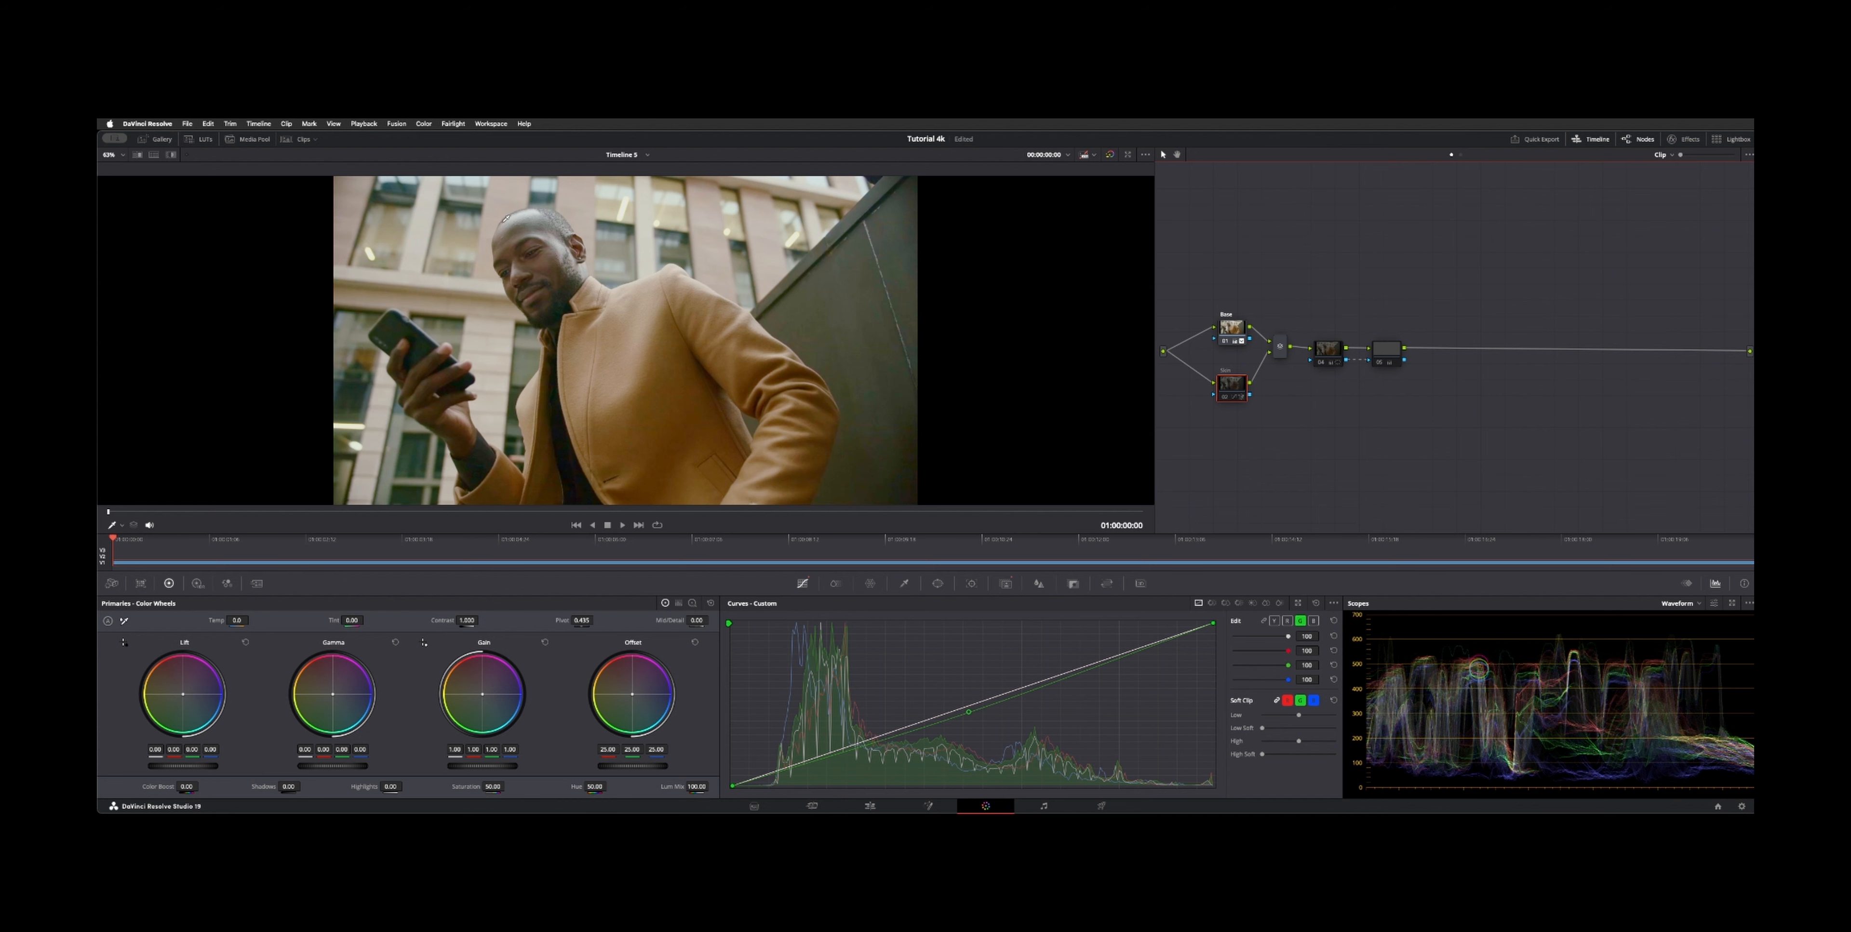
Step: View the shot full screen and enable the Skin node to compare the man's skin tone
key(super+f)
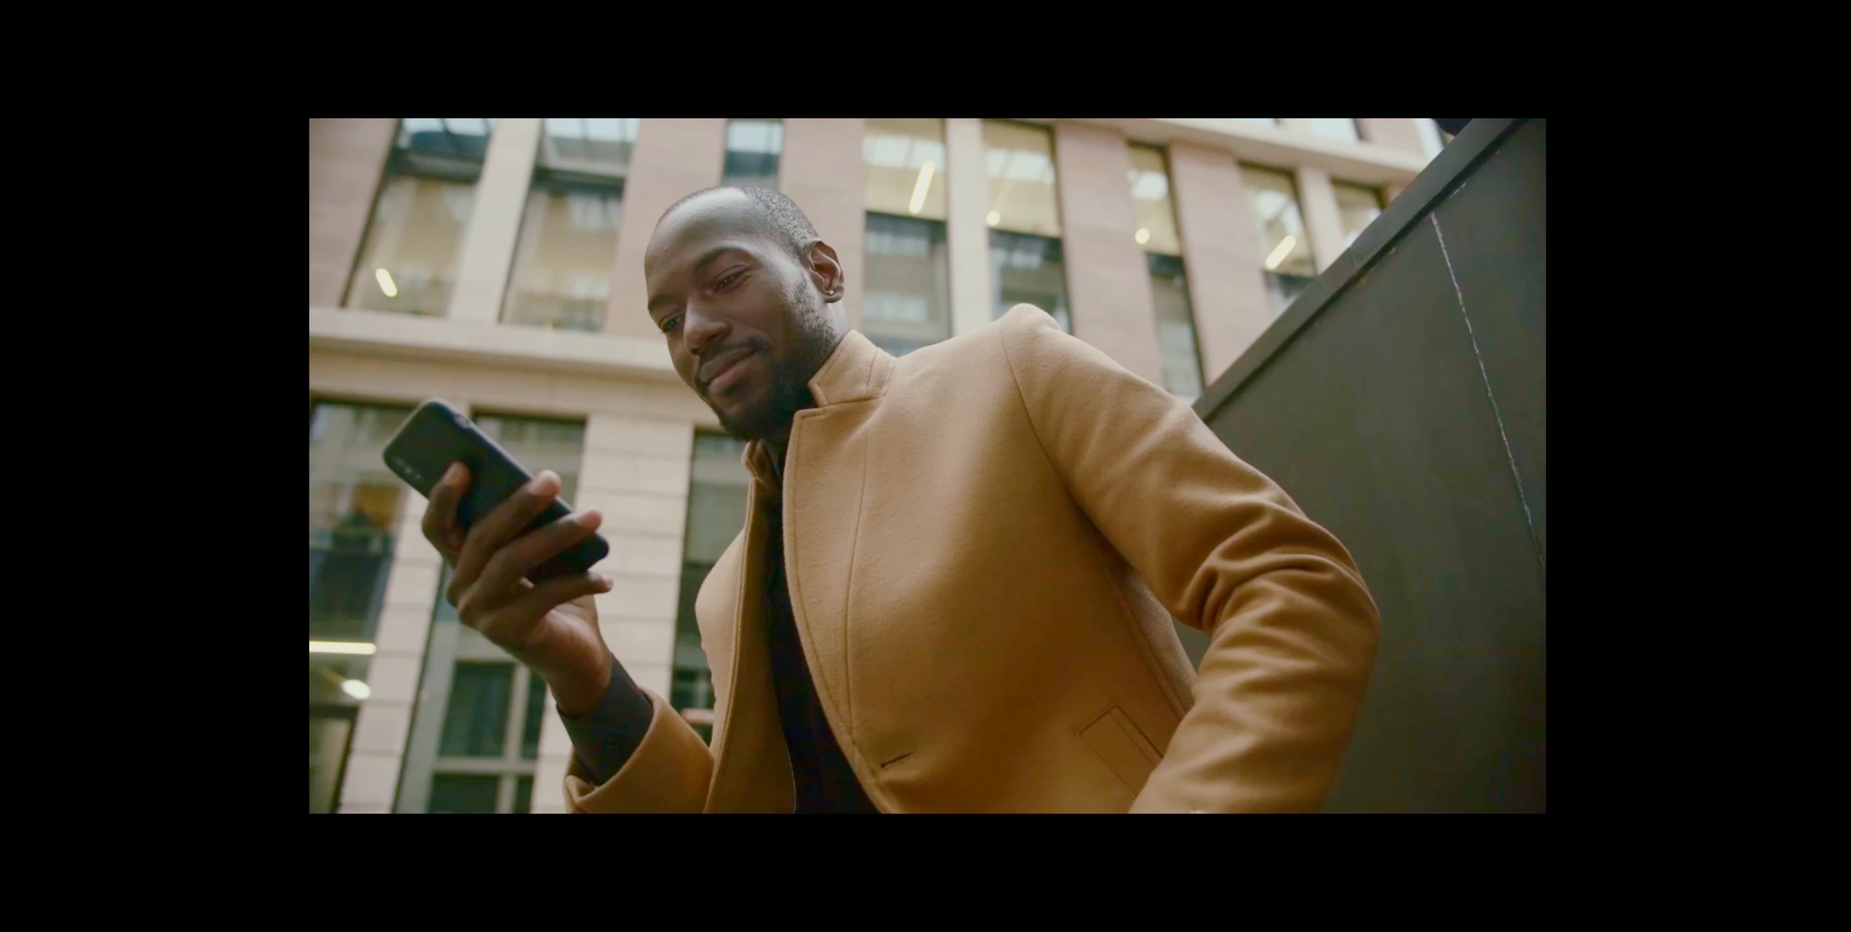
key(super+d)
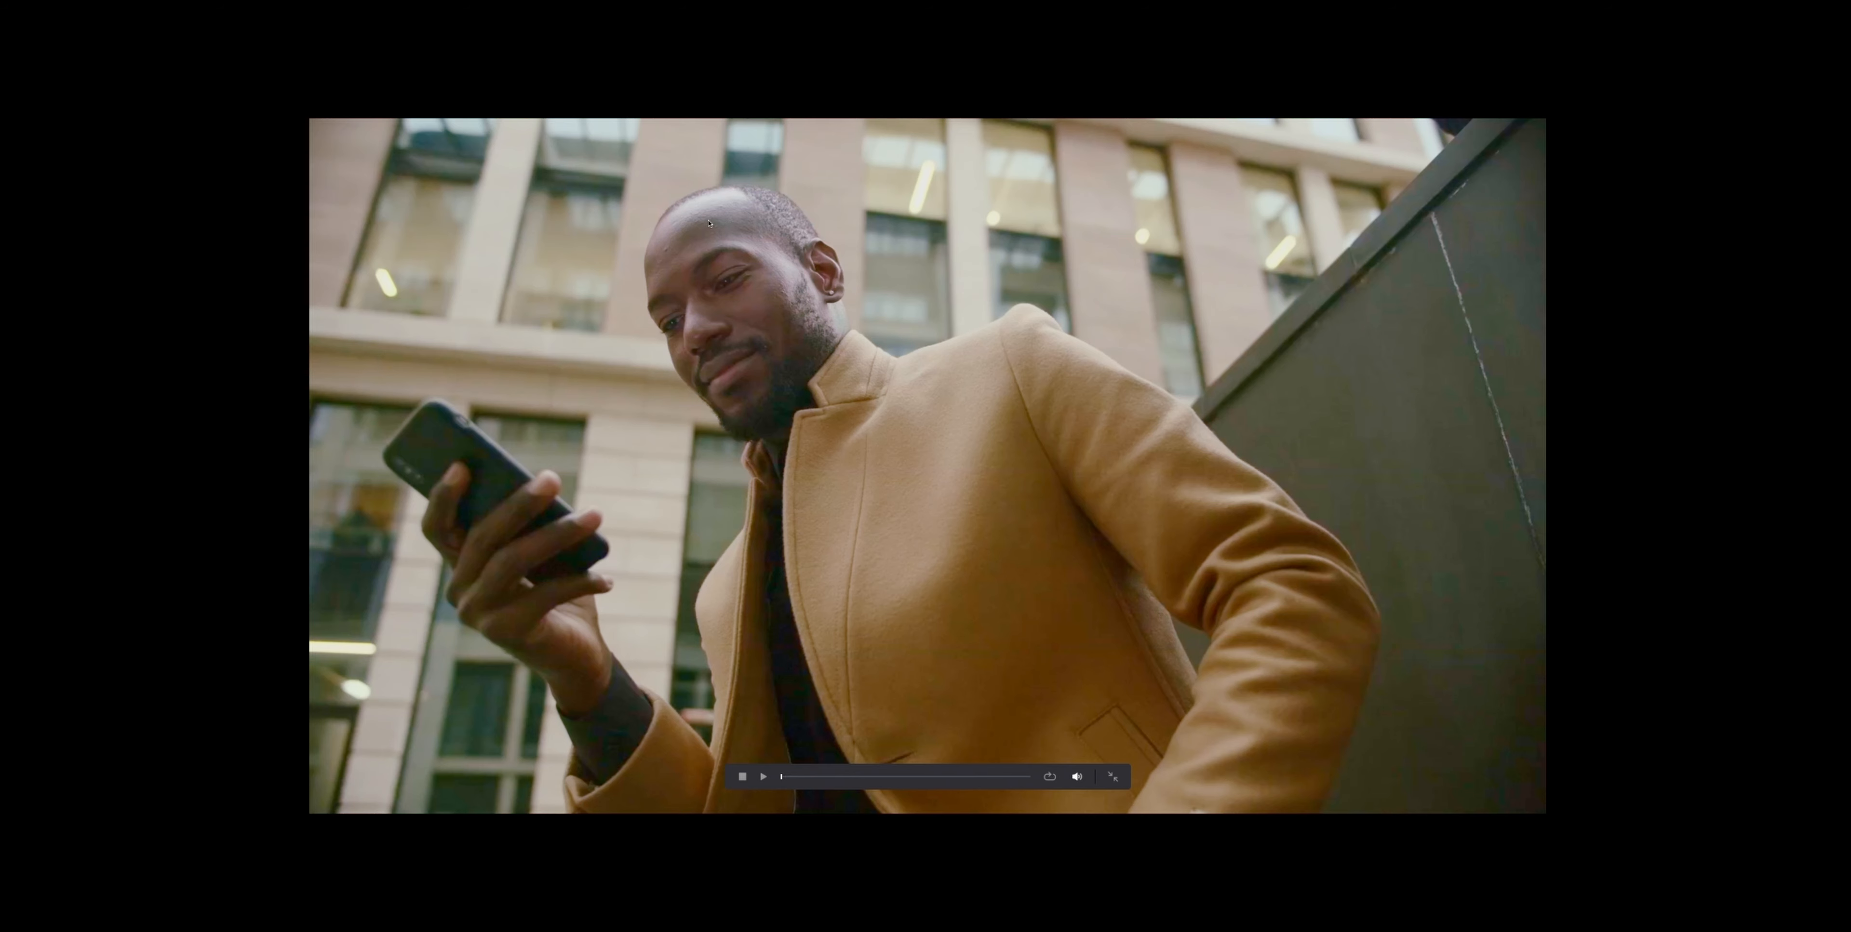
key(super+f)
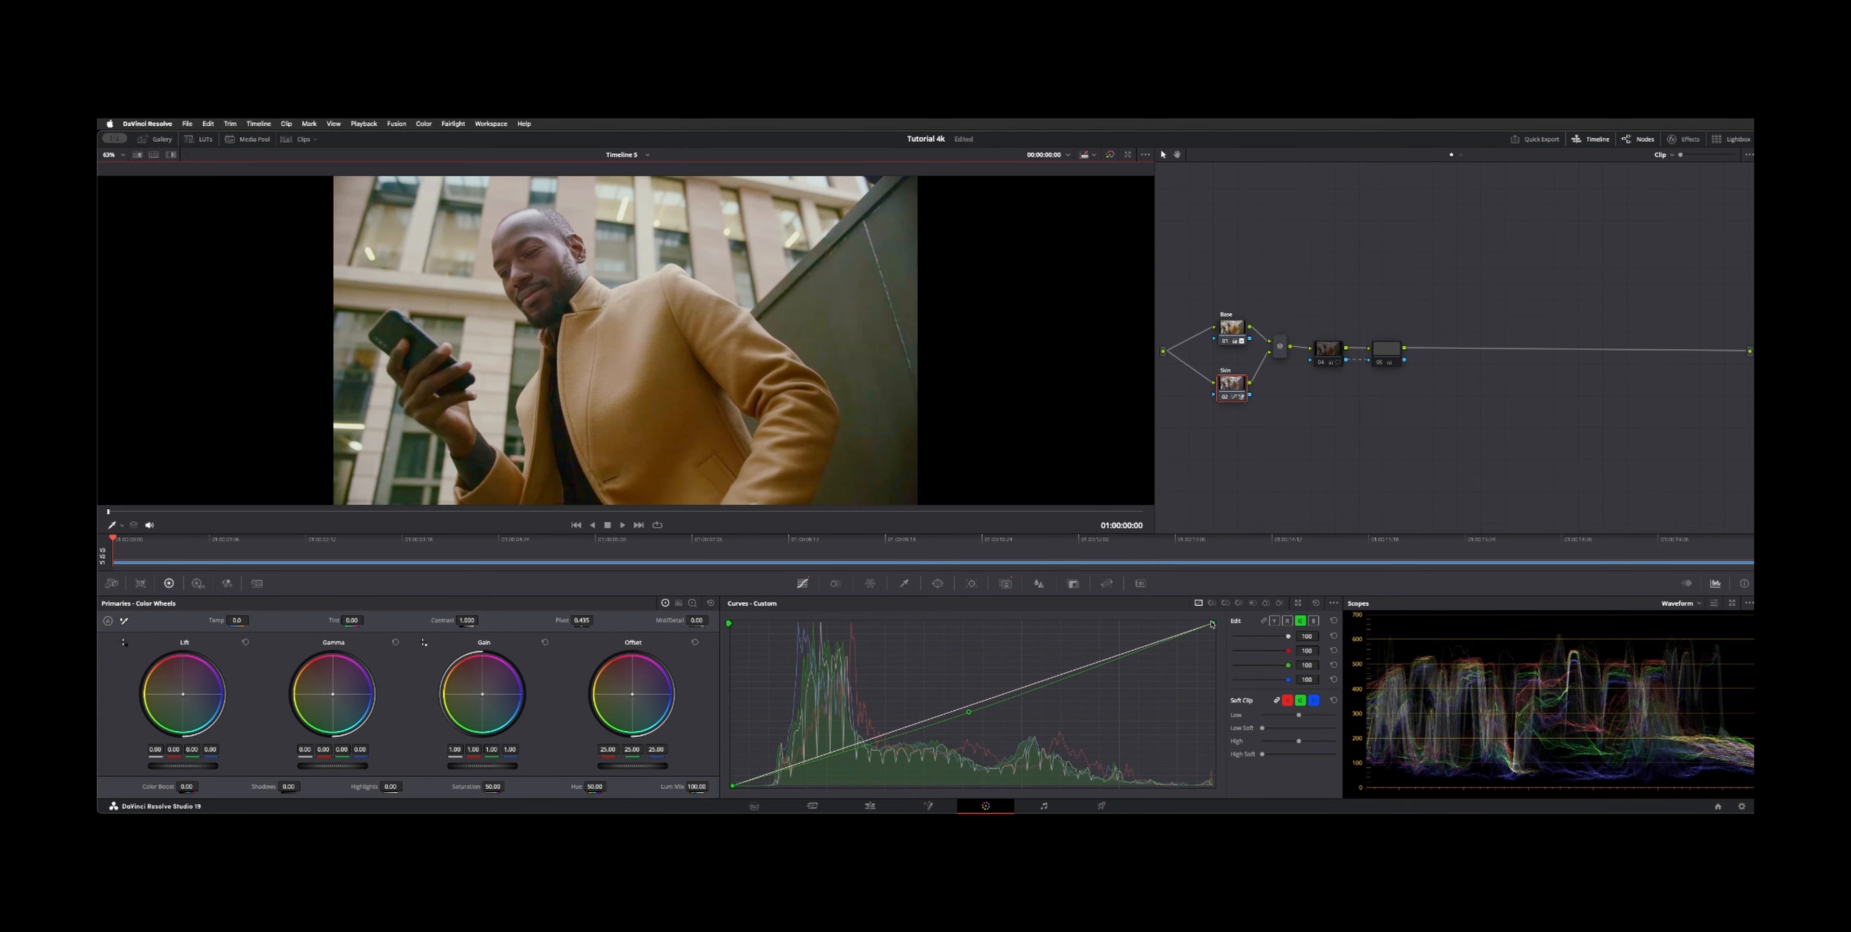
Step: Isolate the green channel in the Skin node's custom curve and nudge its midtone point slightly
click(1275, 621)
click(1302, 622)
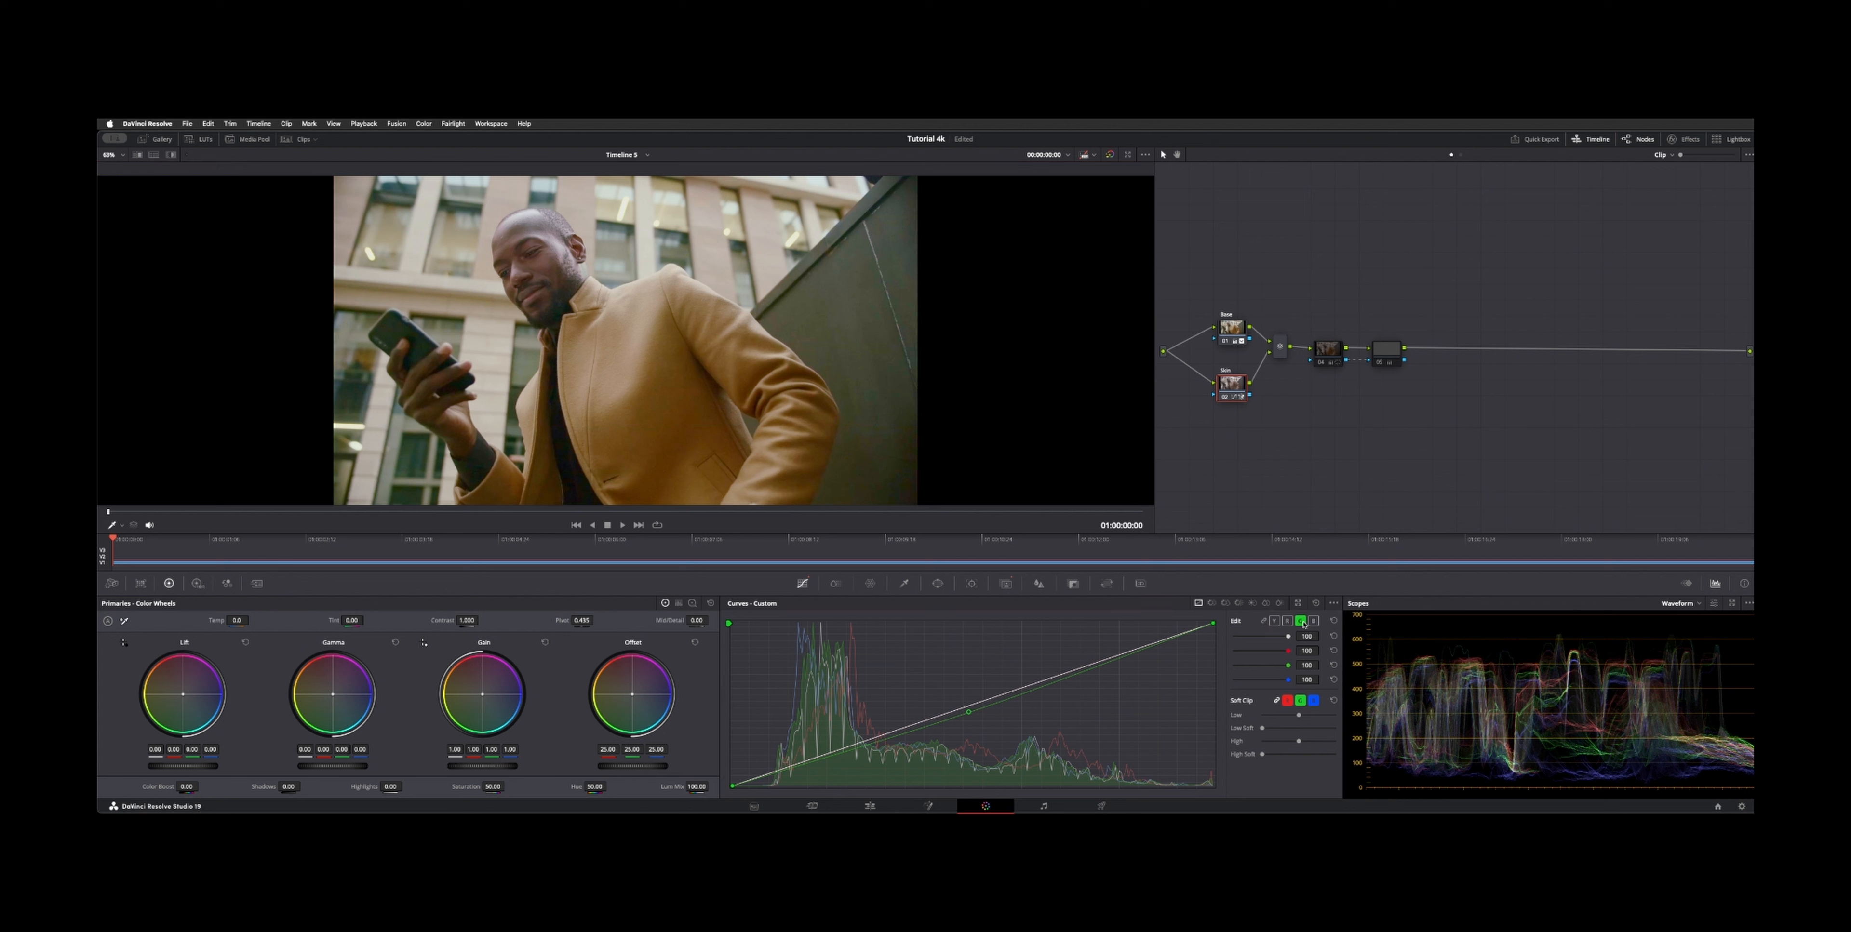
click(968, 712)
mouse_move(967, 711)
mouse_down()
mouse_move(944, 677)
mouse_move(966, 713)
mouse_up()
Step: Examine the Skin node's Magic Mask stroke over the man's face and check its highlighted matte
click(1005, 584)
drag(521, 229, 552, 361)
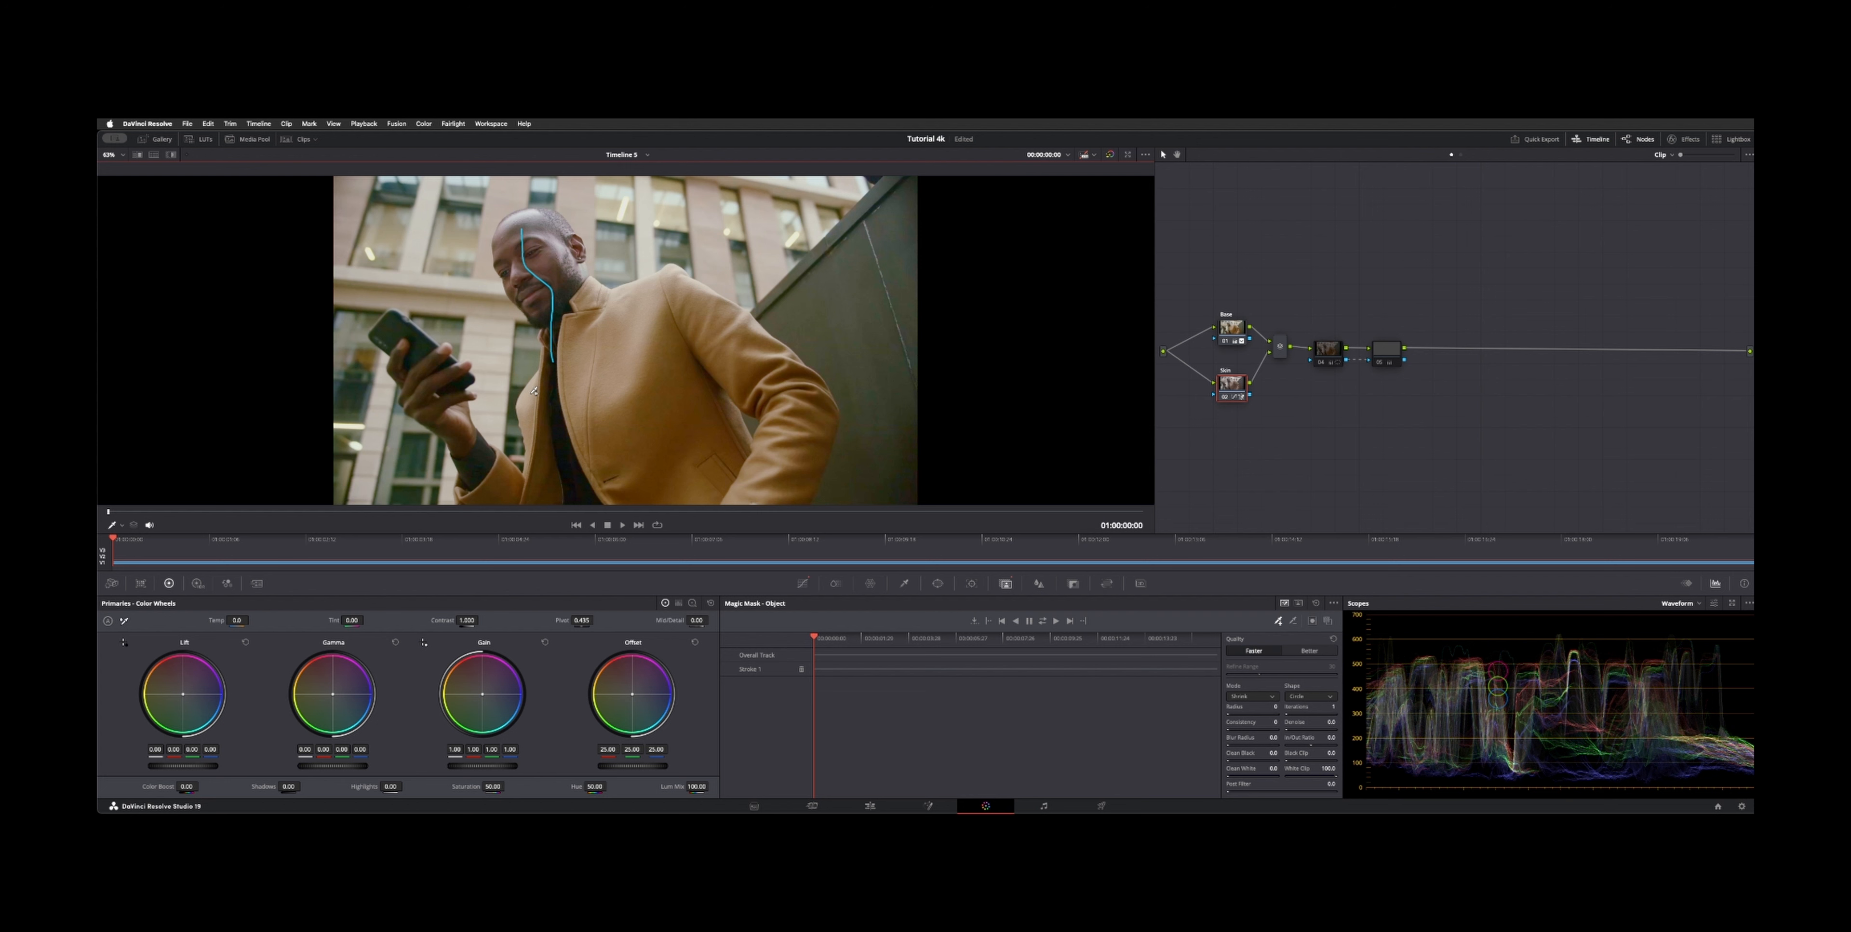
key(shift+h)
key(shift+h)
Step: Return to the Skin node's green curve and toggle the node off and on to compare its effect
click(803, 583)
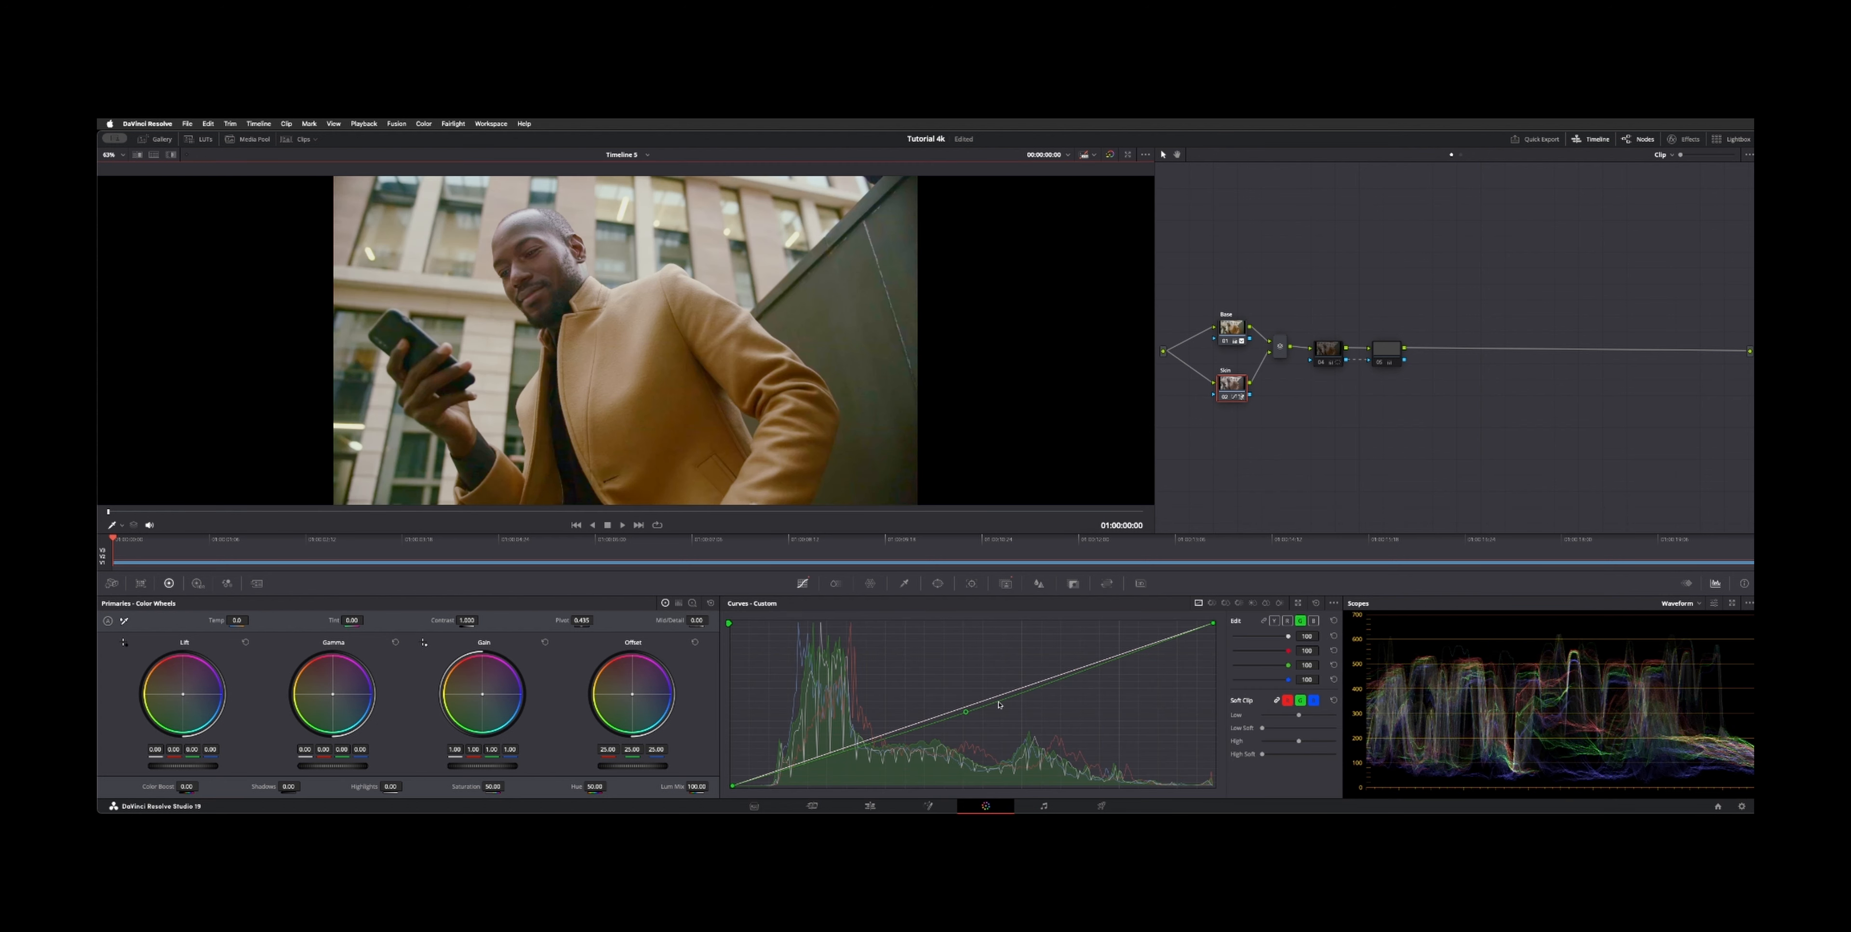
click(965, 710)
key(ctrl+d)
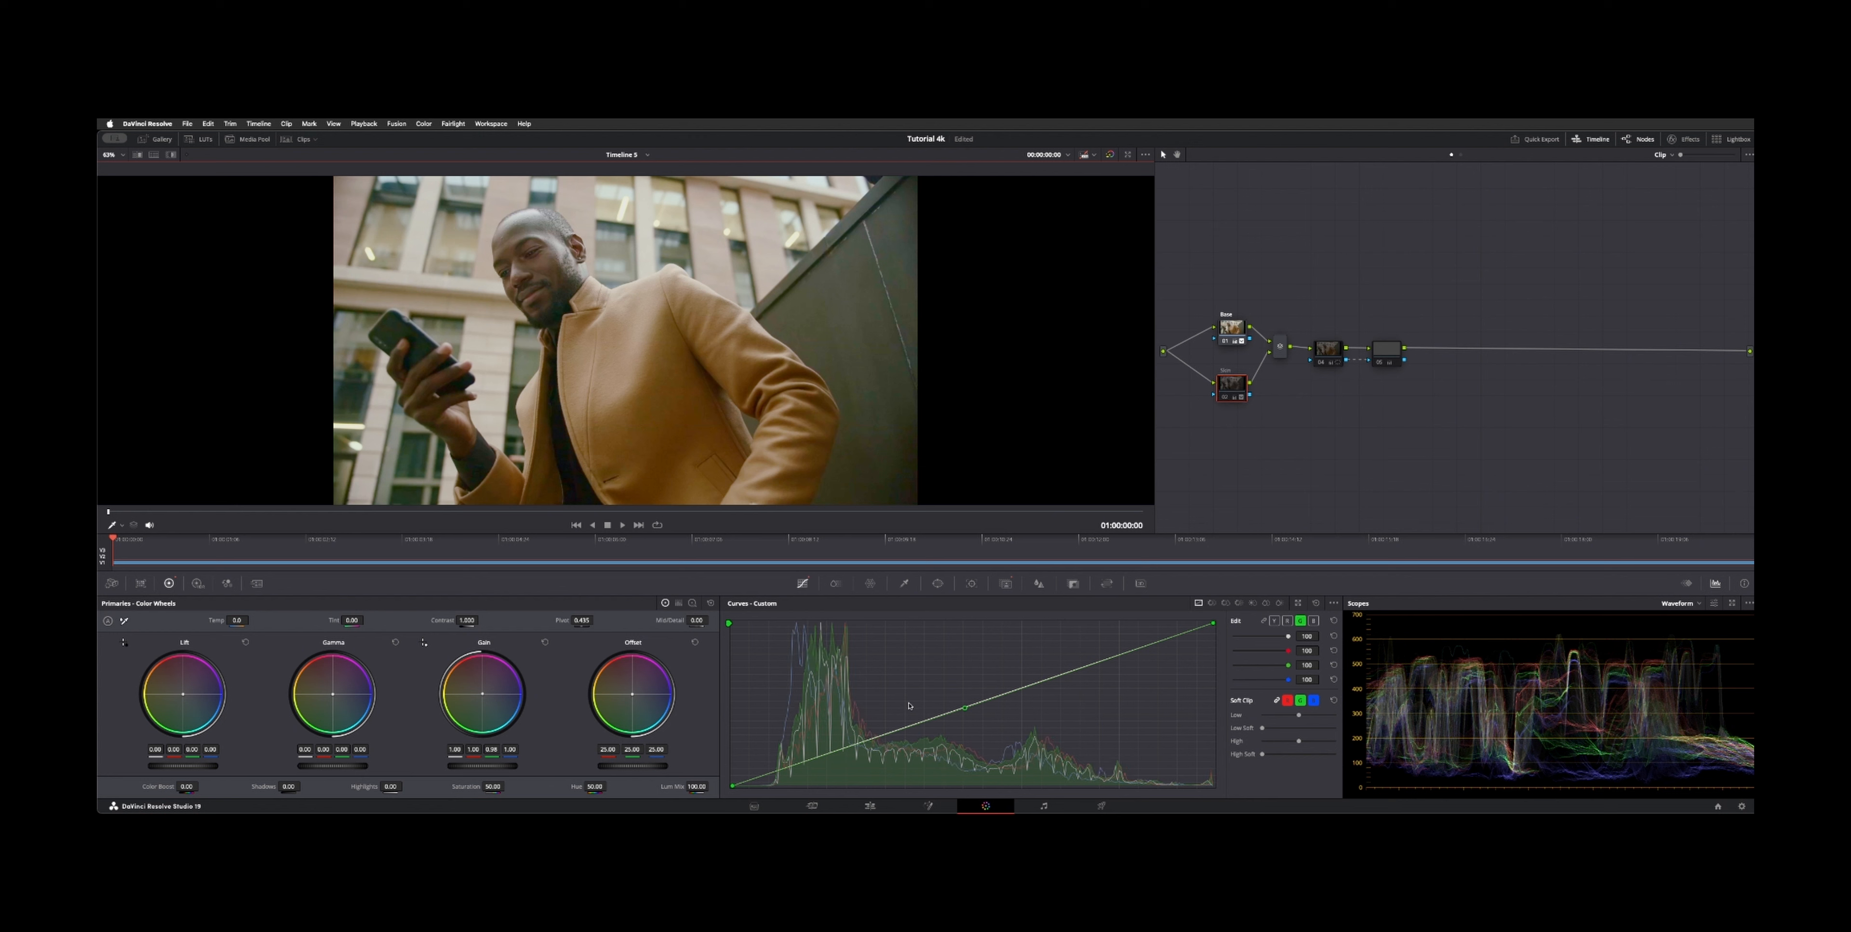
key(ctrl+d)
Step: Spread out the node graph by moving the last serial node farther along and shifting the Base node slightly
click(1450, 381)
click(1321, 352)
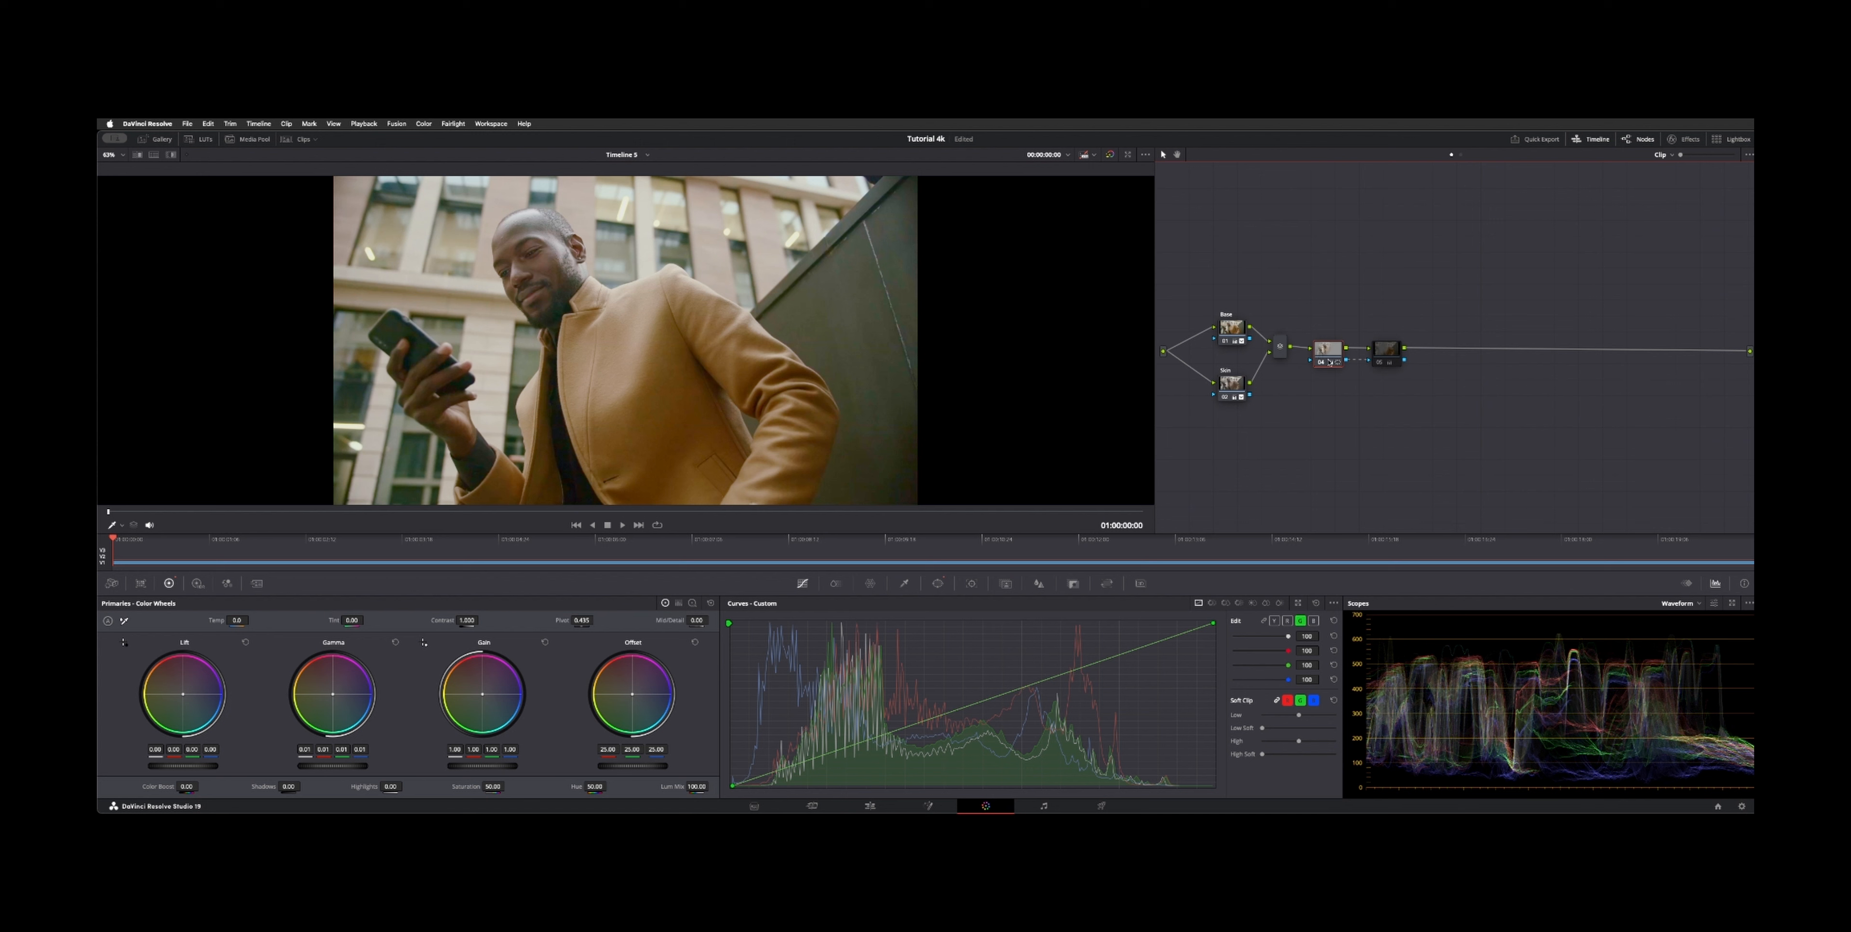
drag(1381, 356, 1413, 356)
click(1329, 353)
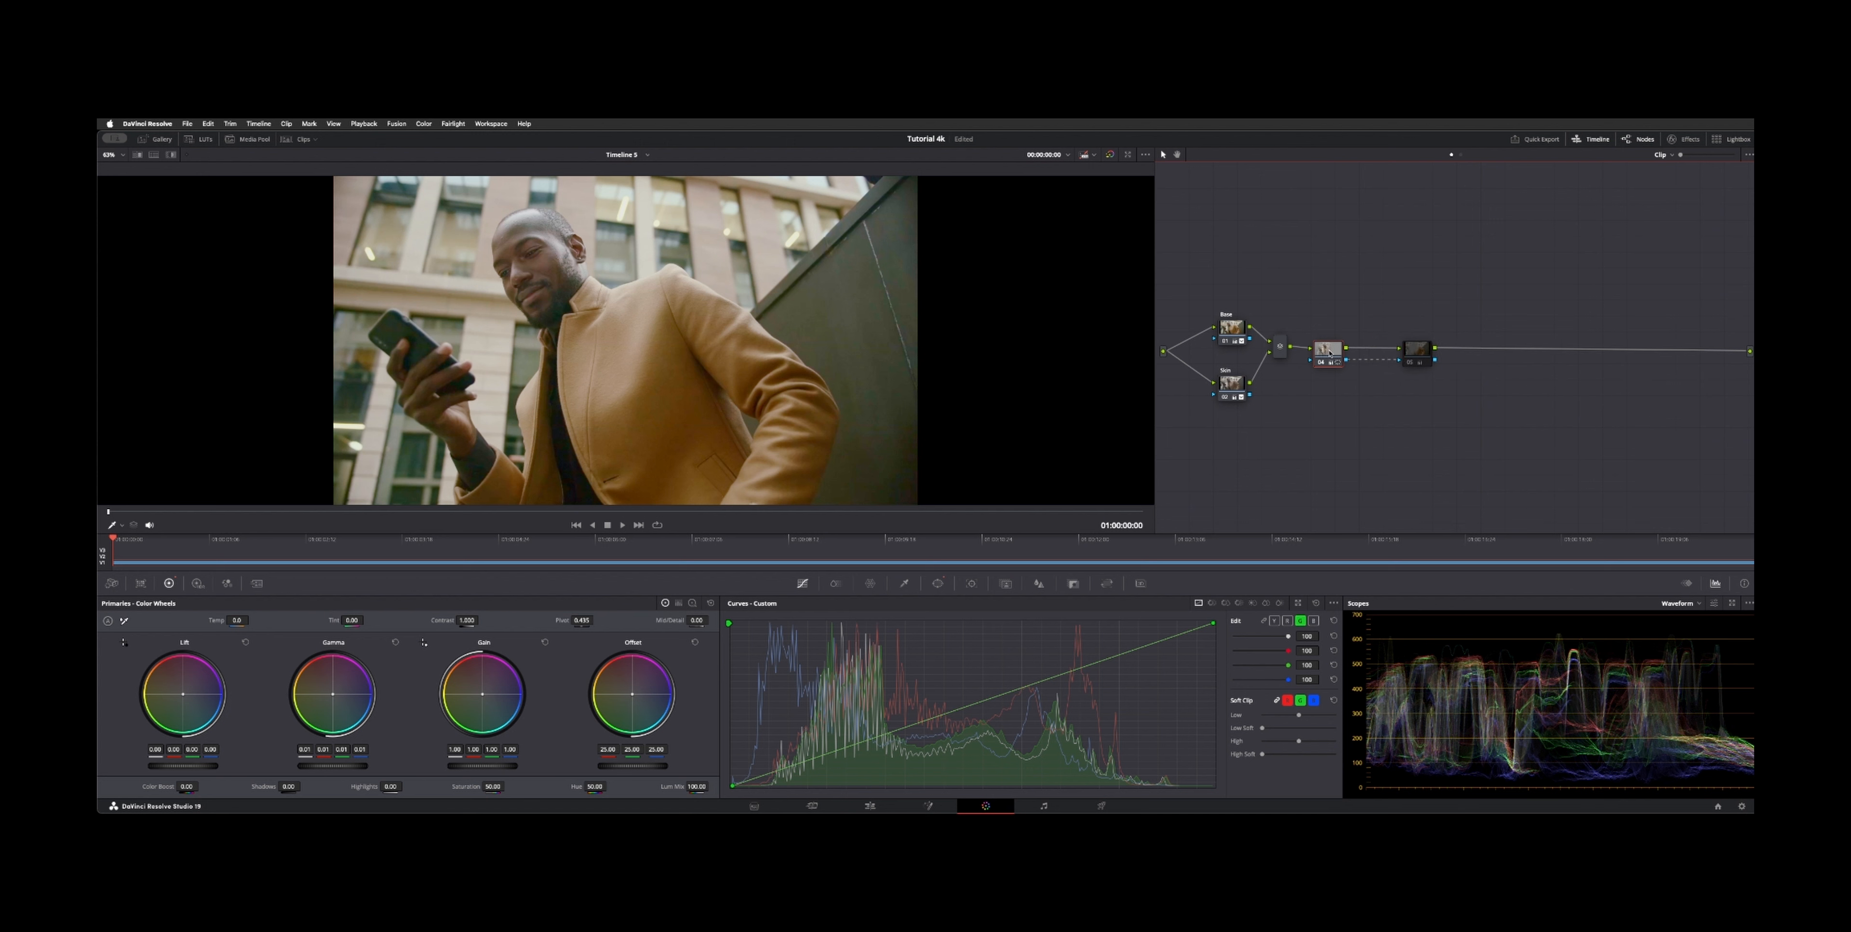
drag(1238, 331, 1233, 332)
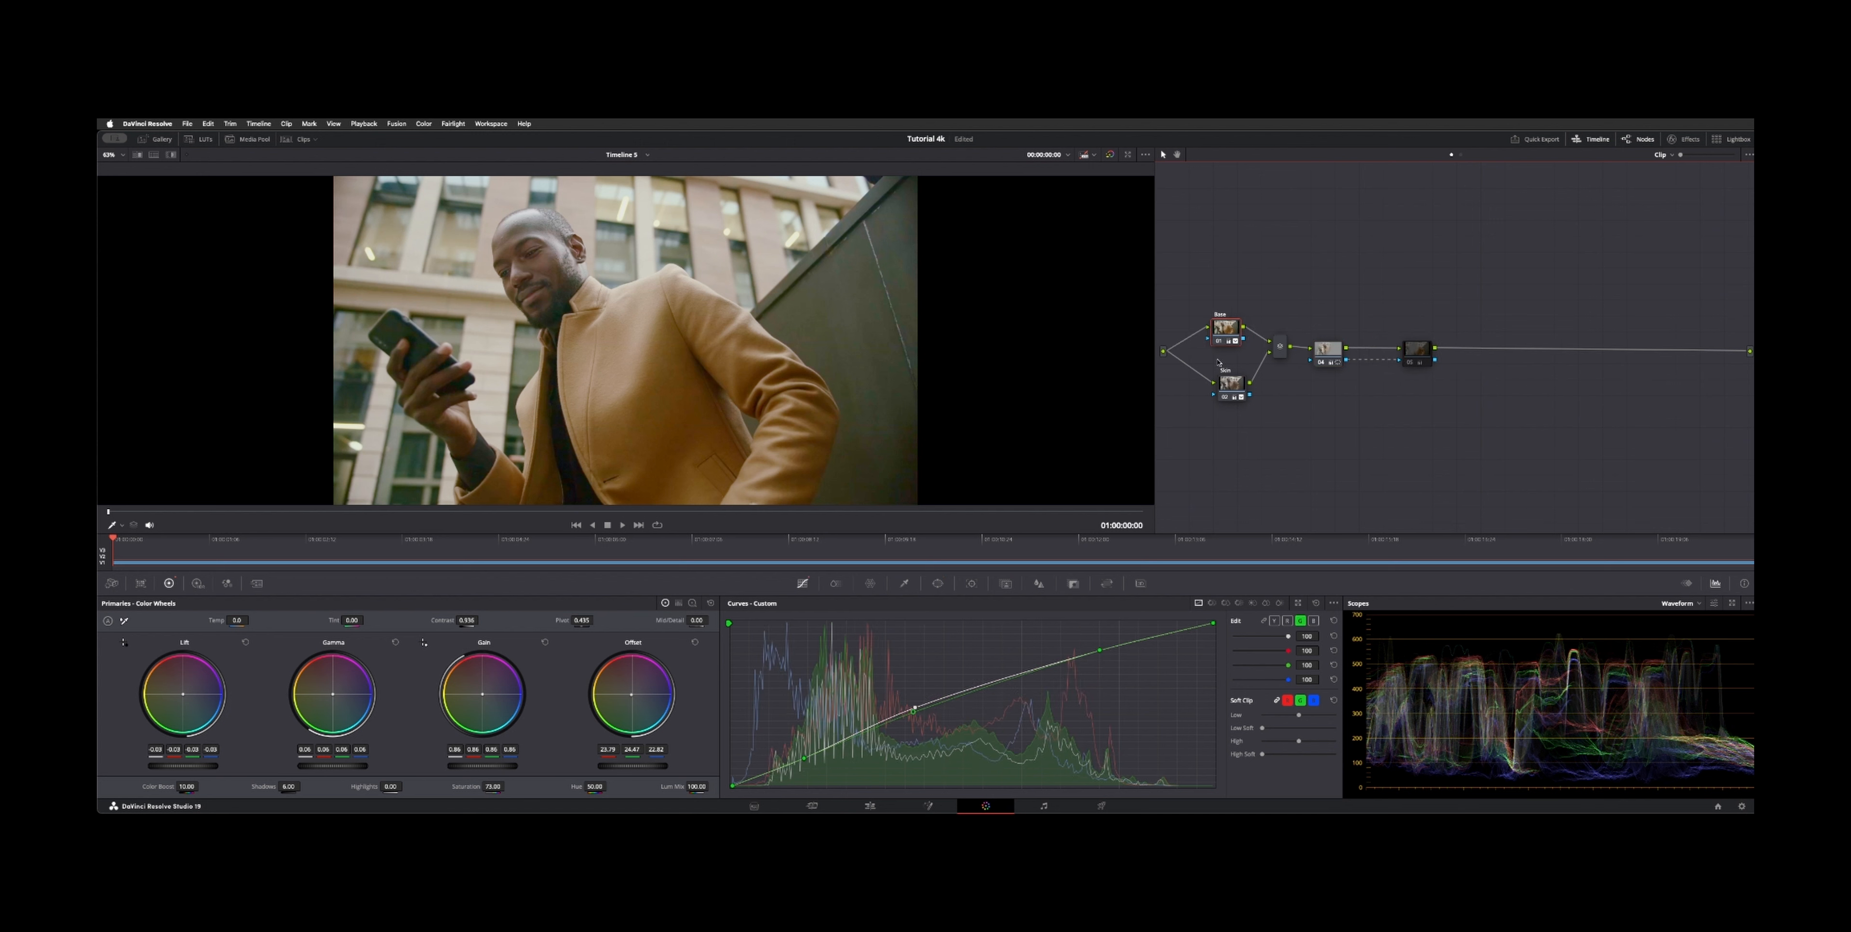
Step: Examine the first serial node's soft circular window around the man's face and phone, including its highlighted matte
click(1323, 355)
click(938, 584)
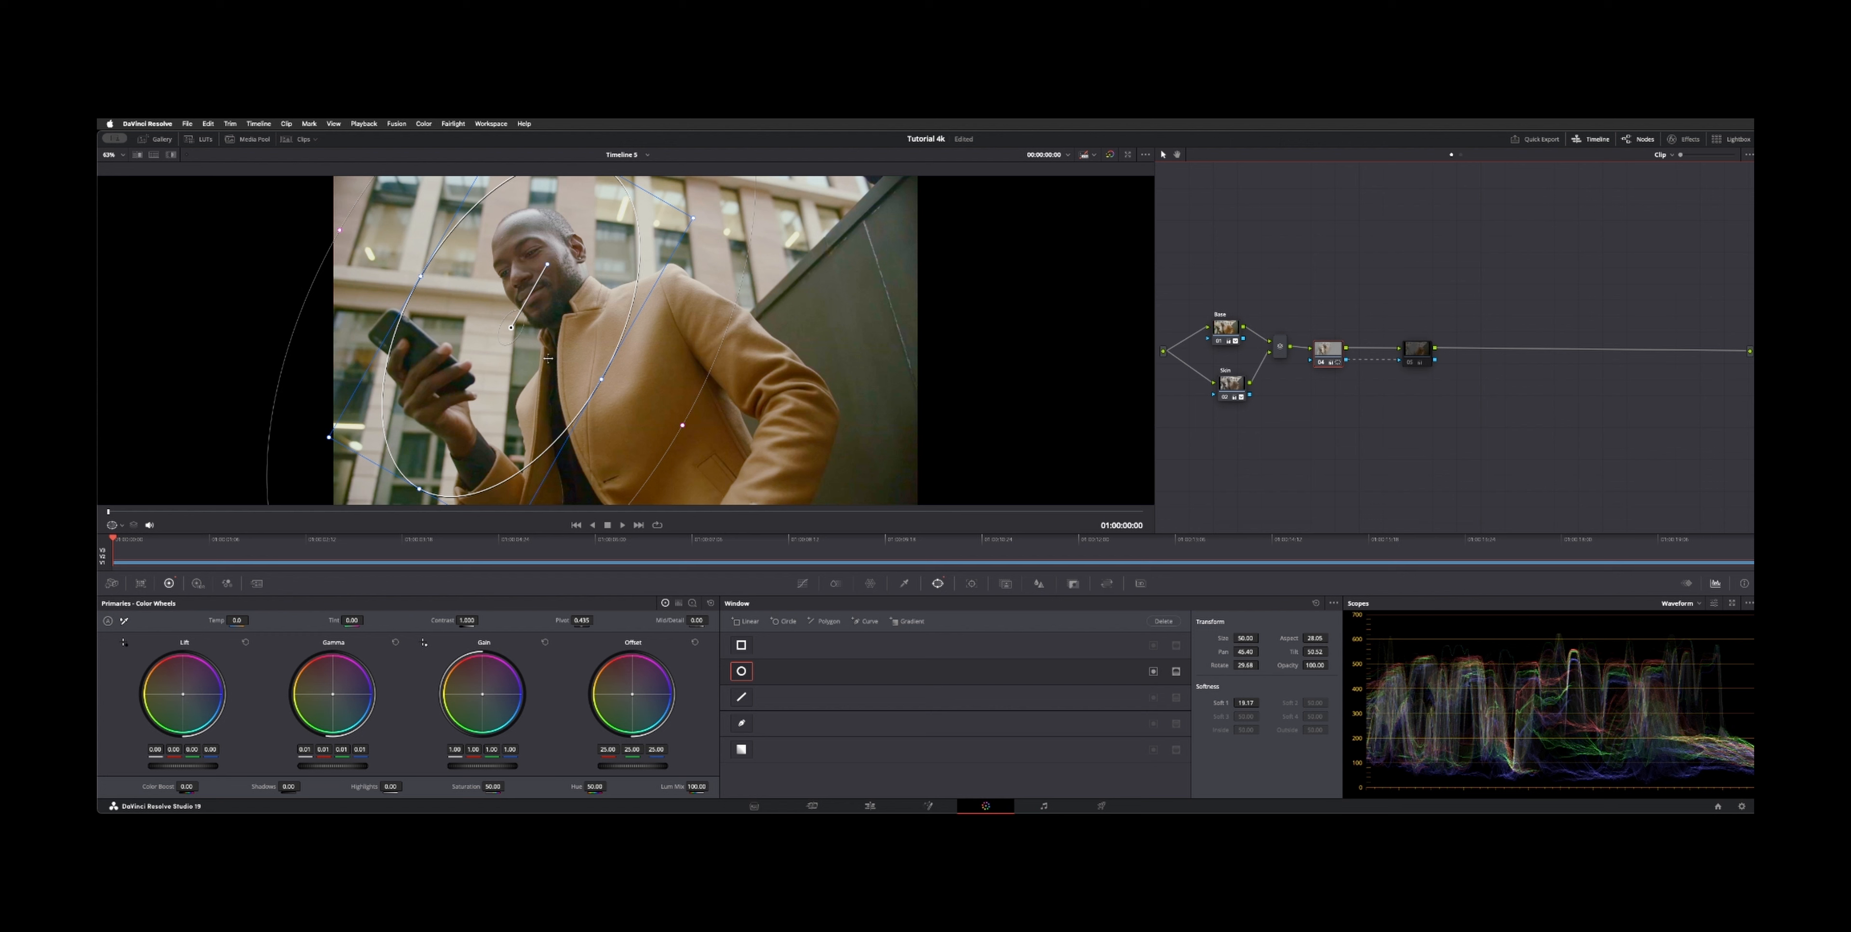
scroll(608, 204, down, 3)
key(shift+h)
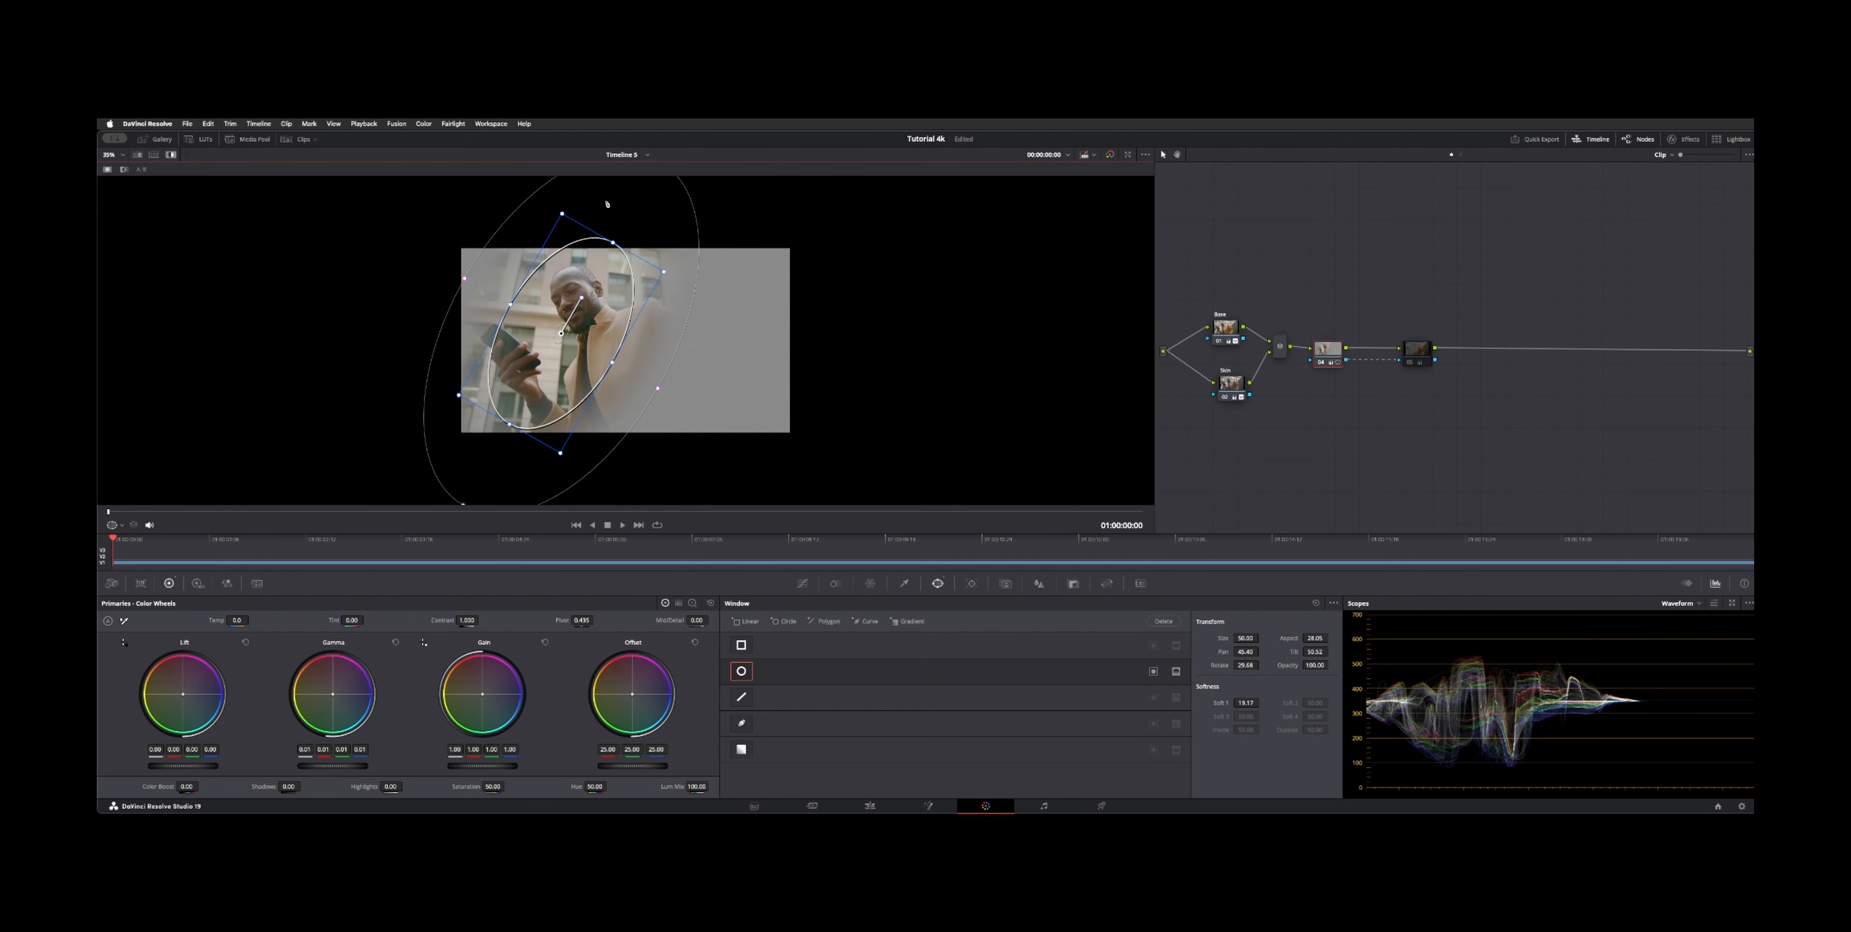
scroll(566, 329, up, 4)
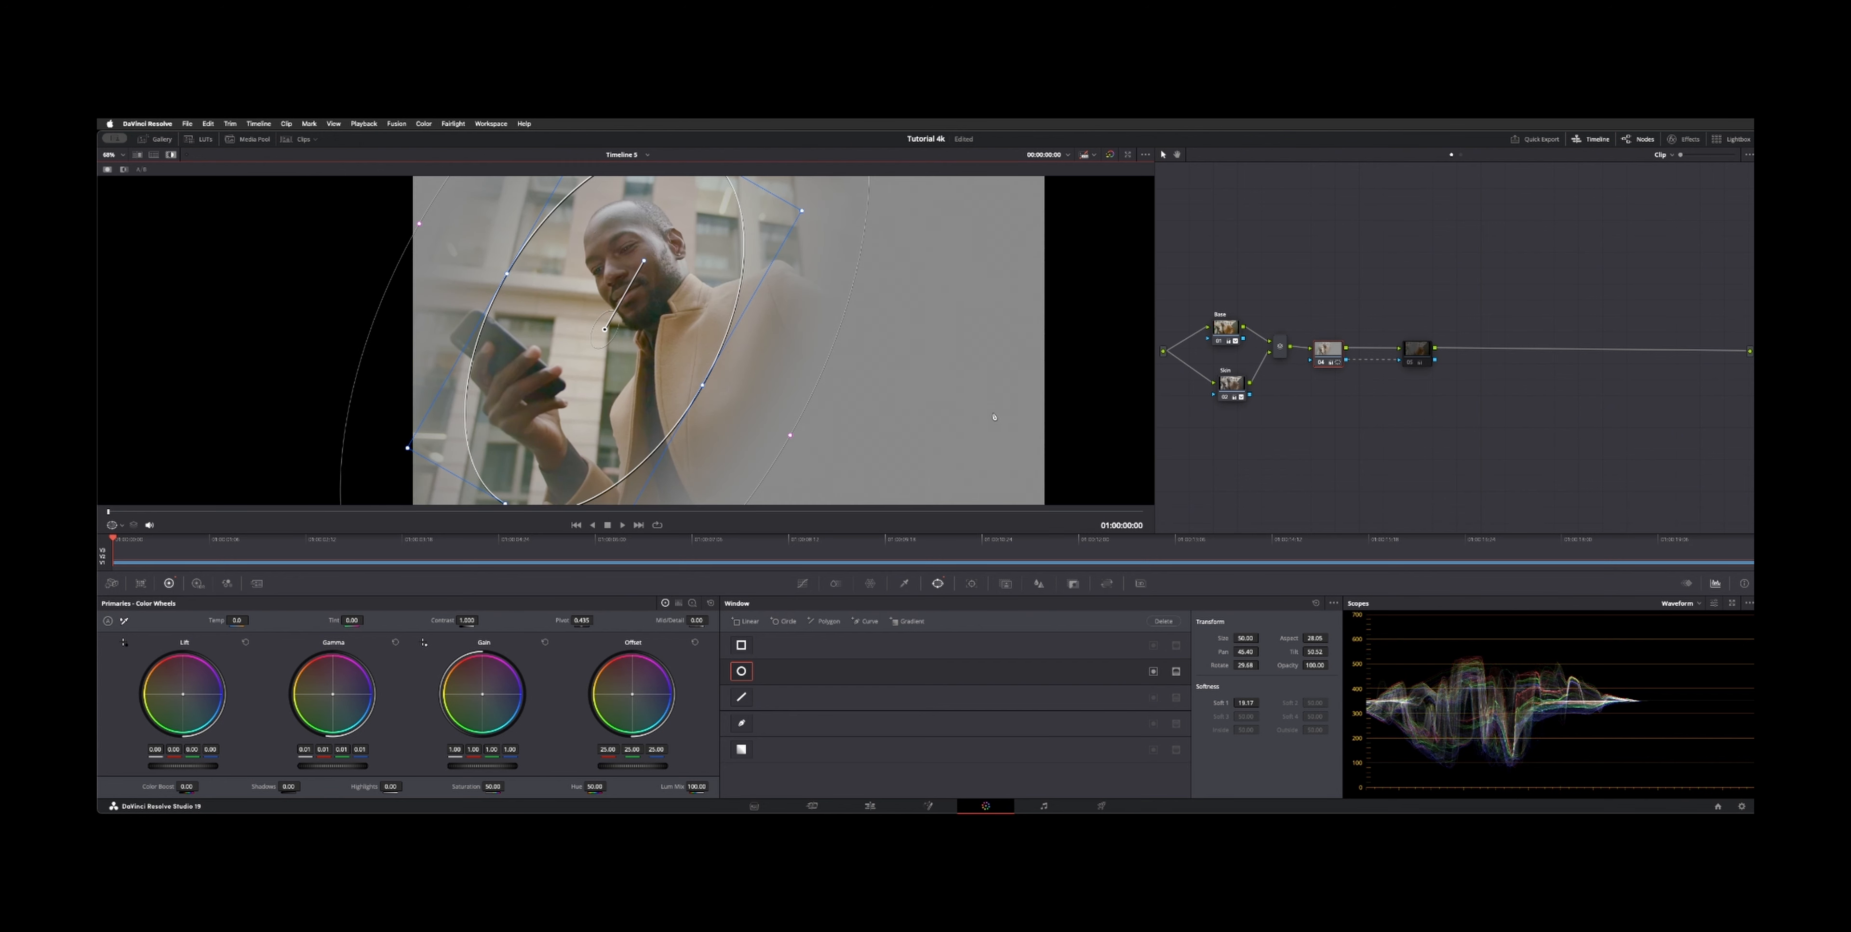
key(shift+h)
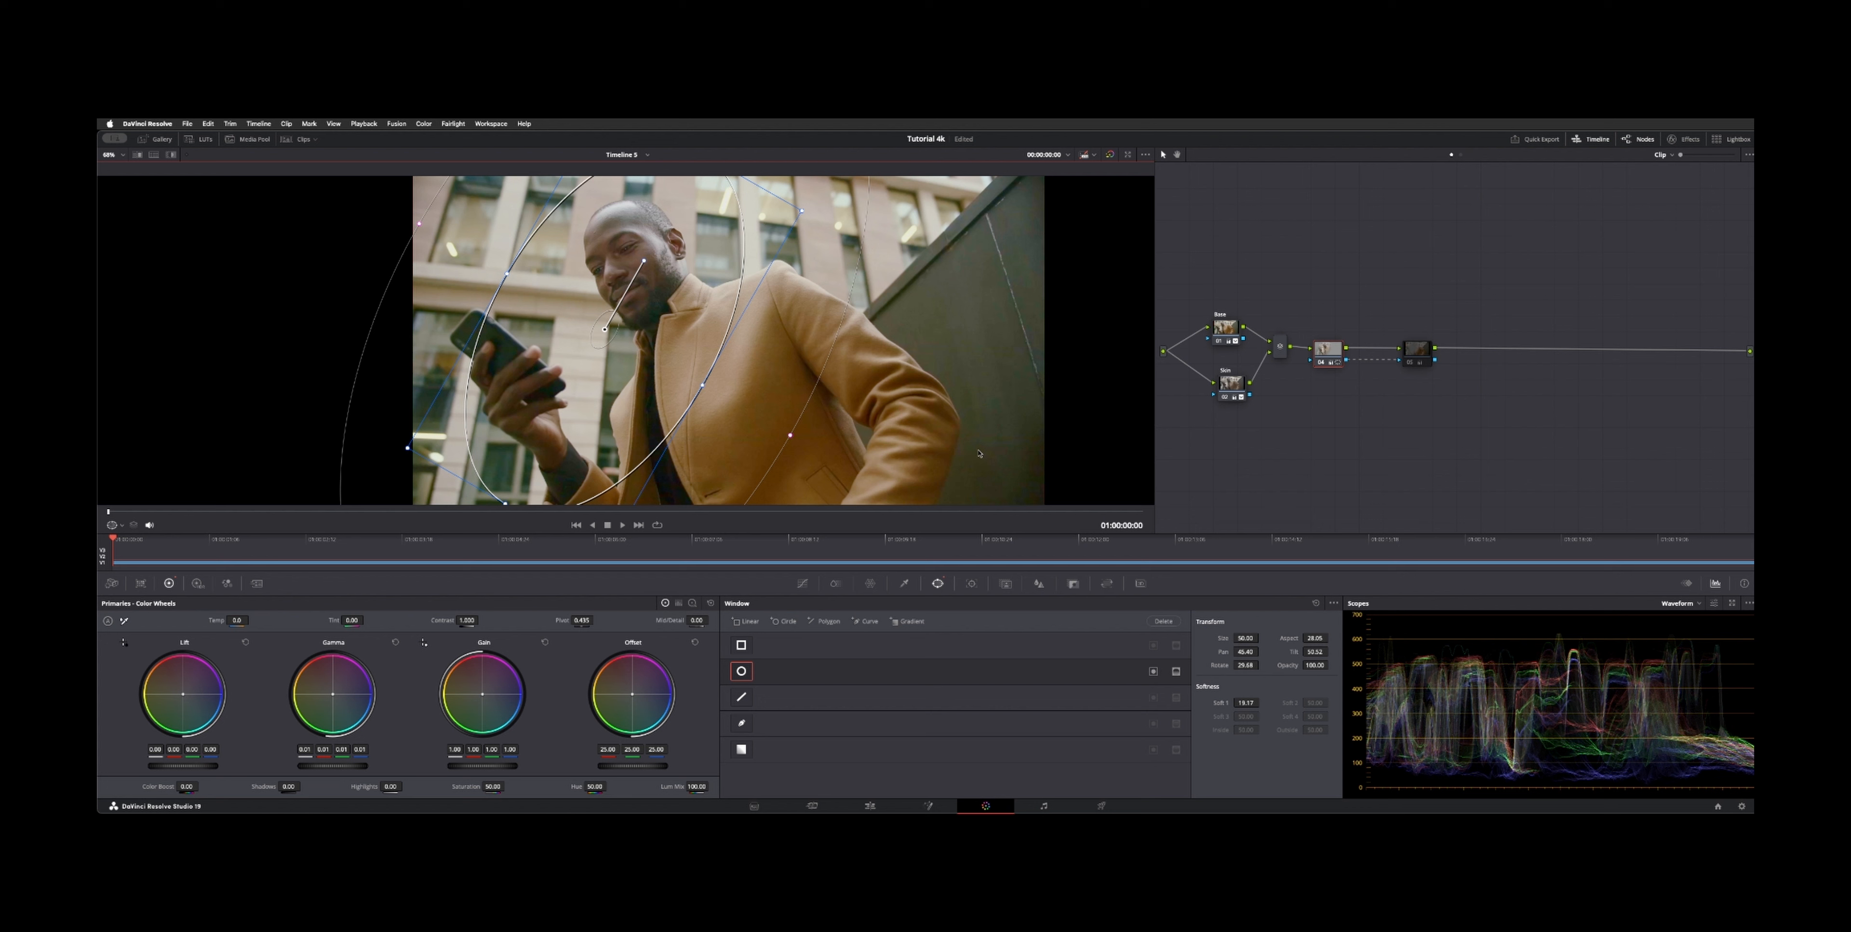
Step: Look up the Add Outside option for the node that holds the circular window
click(1337, 354)
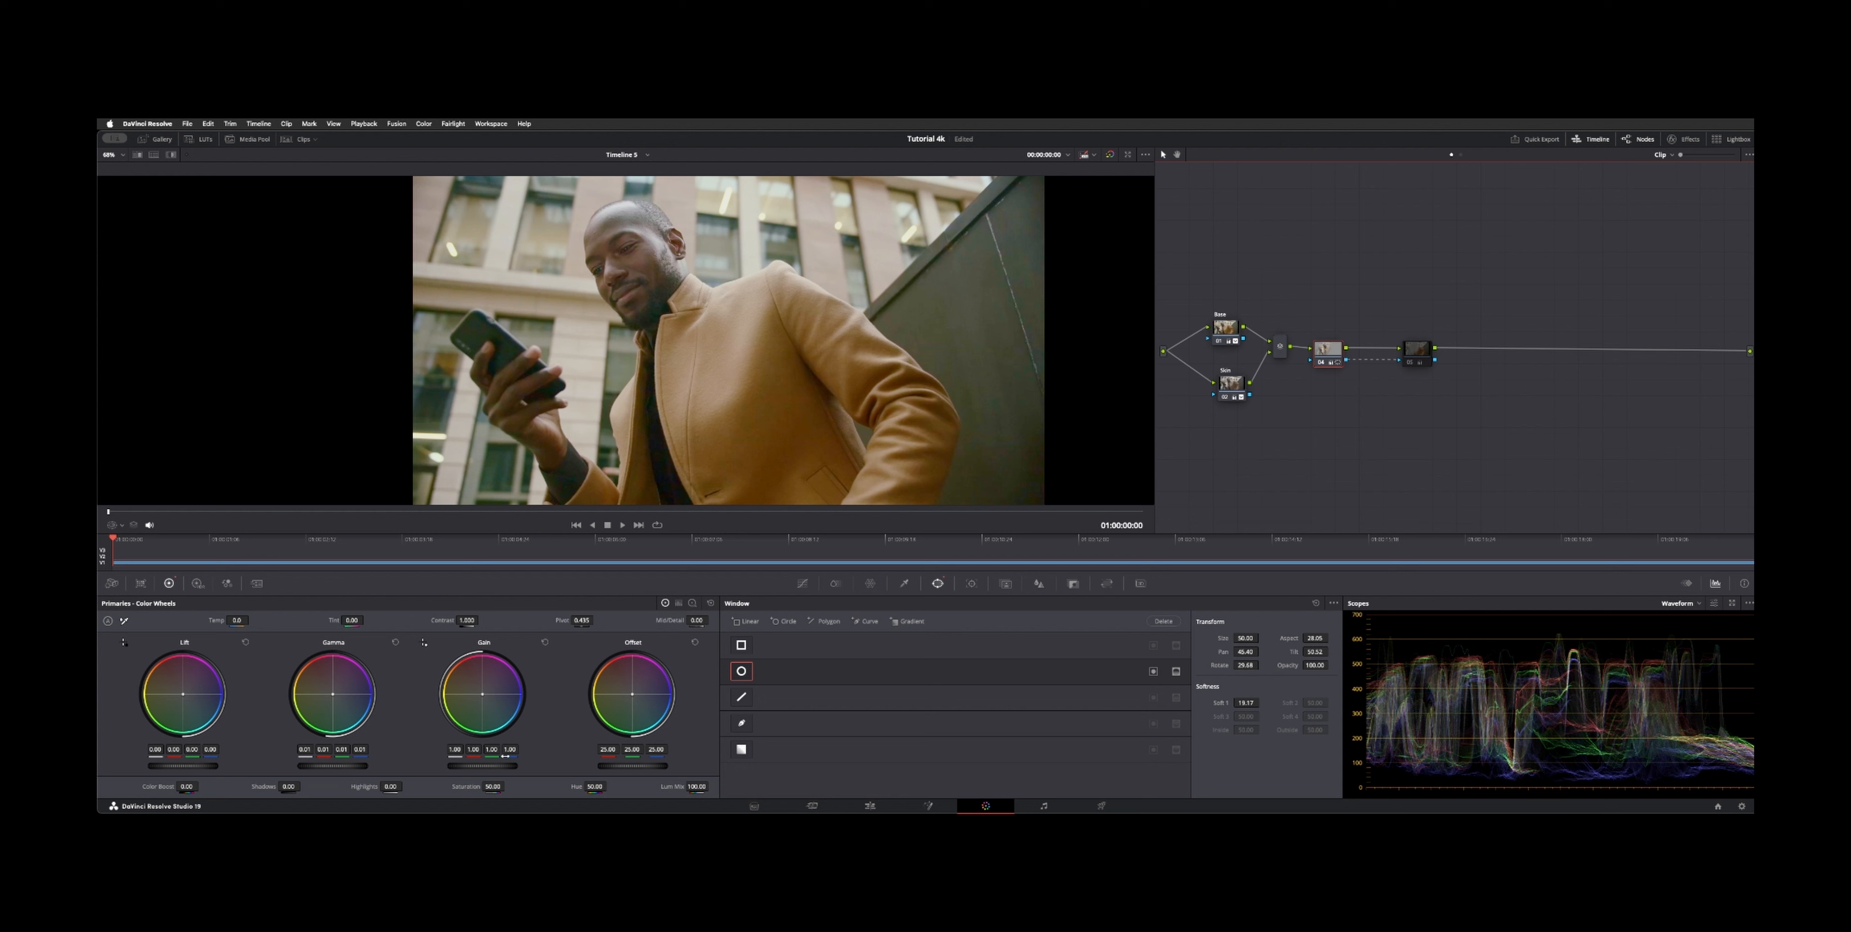
click(1421, 360)
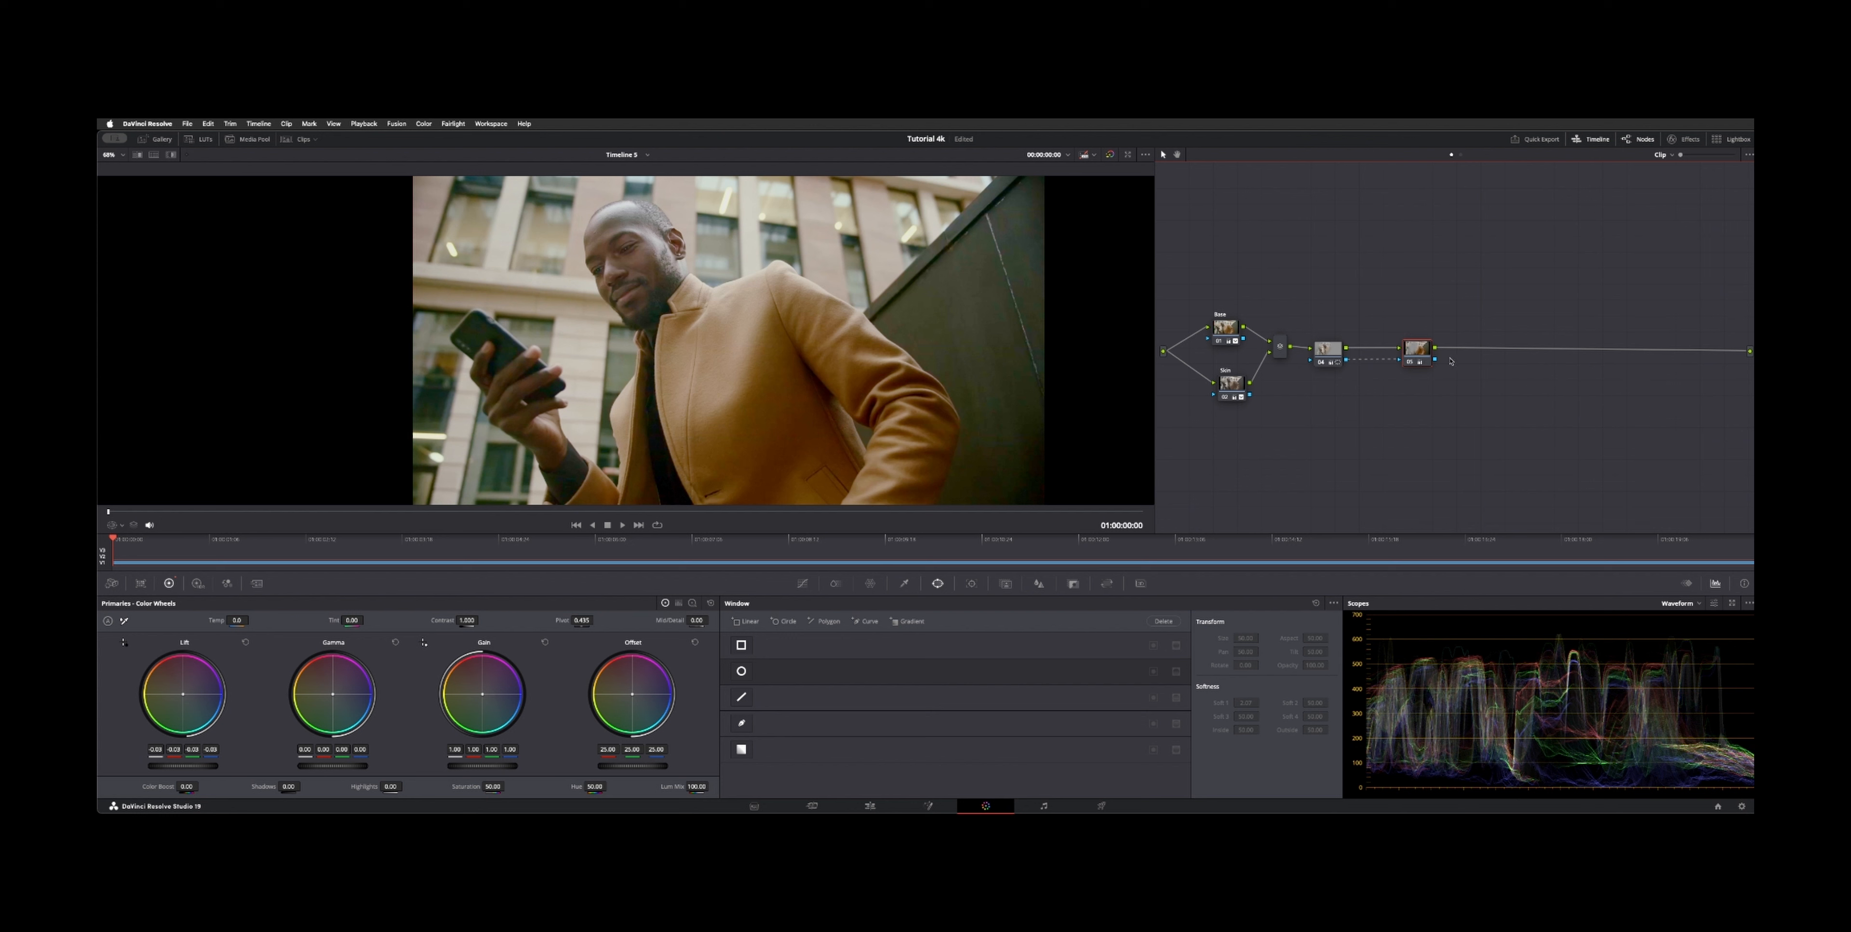
right_click(1326, 356)
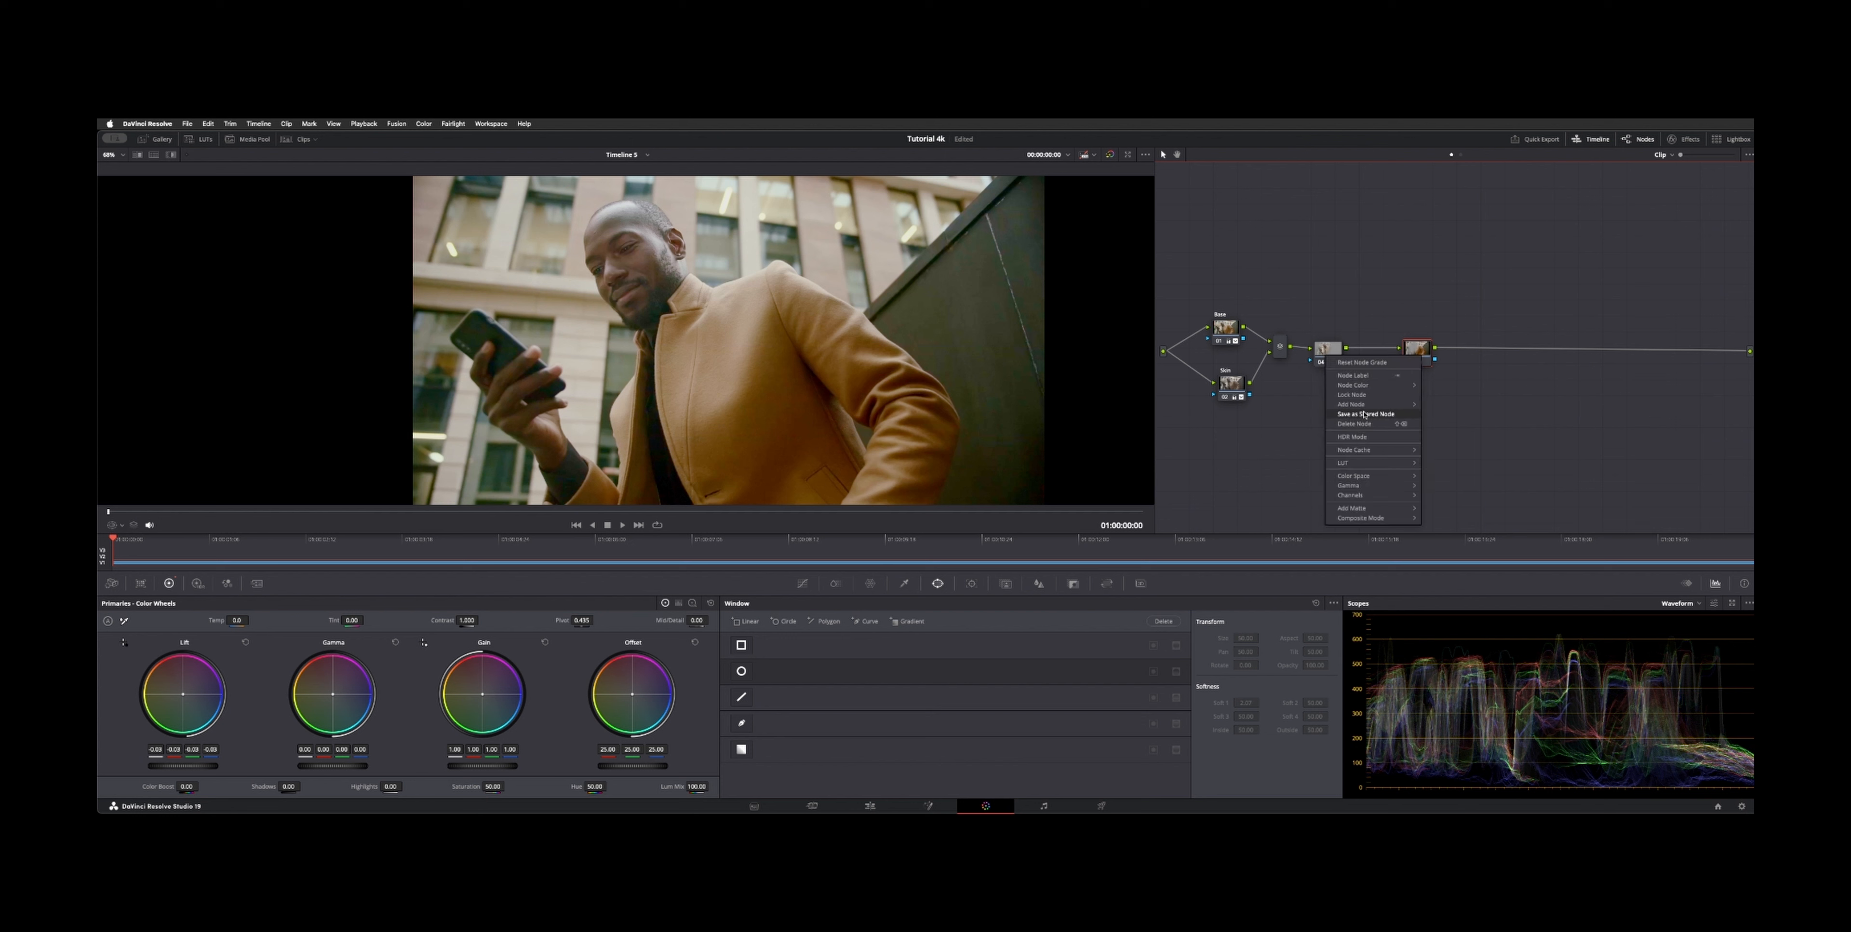
mouse_move(1373, 405)
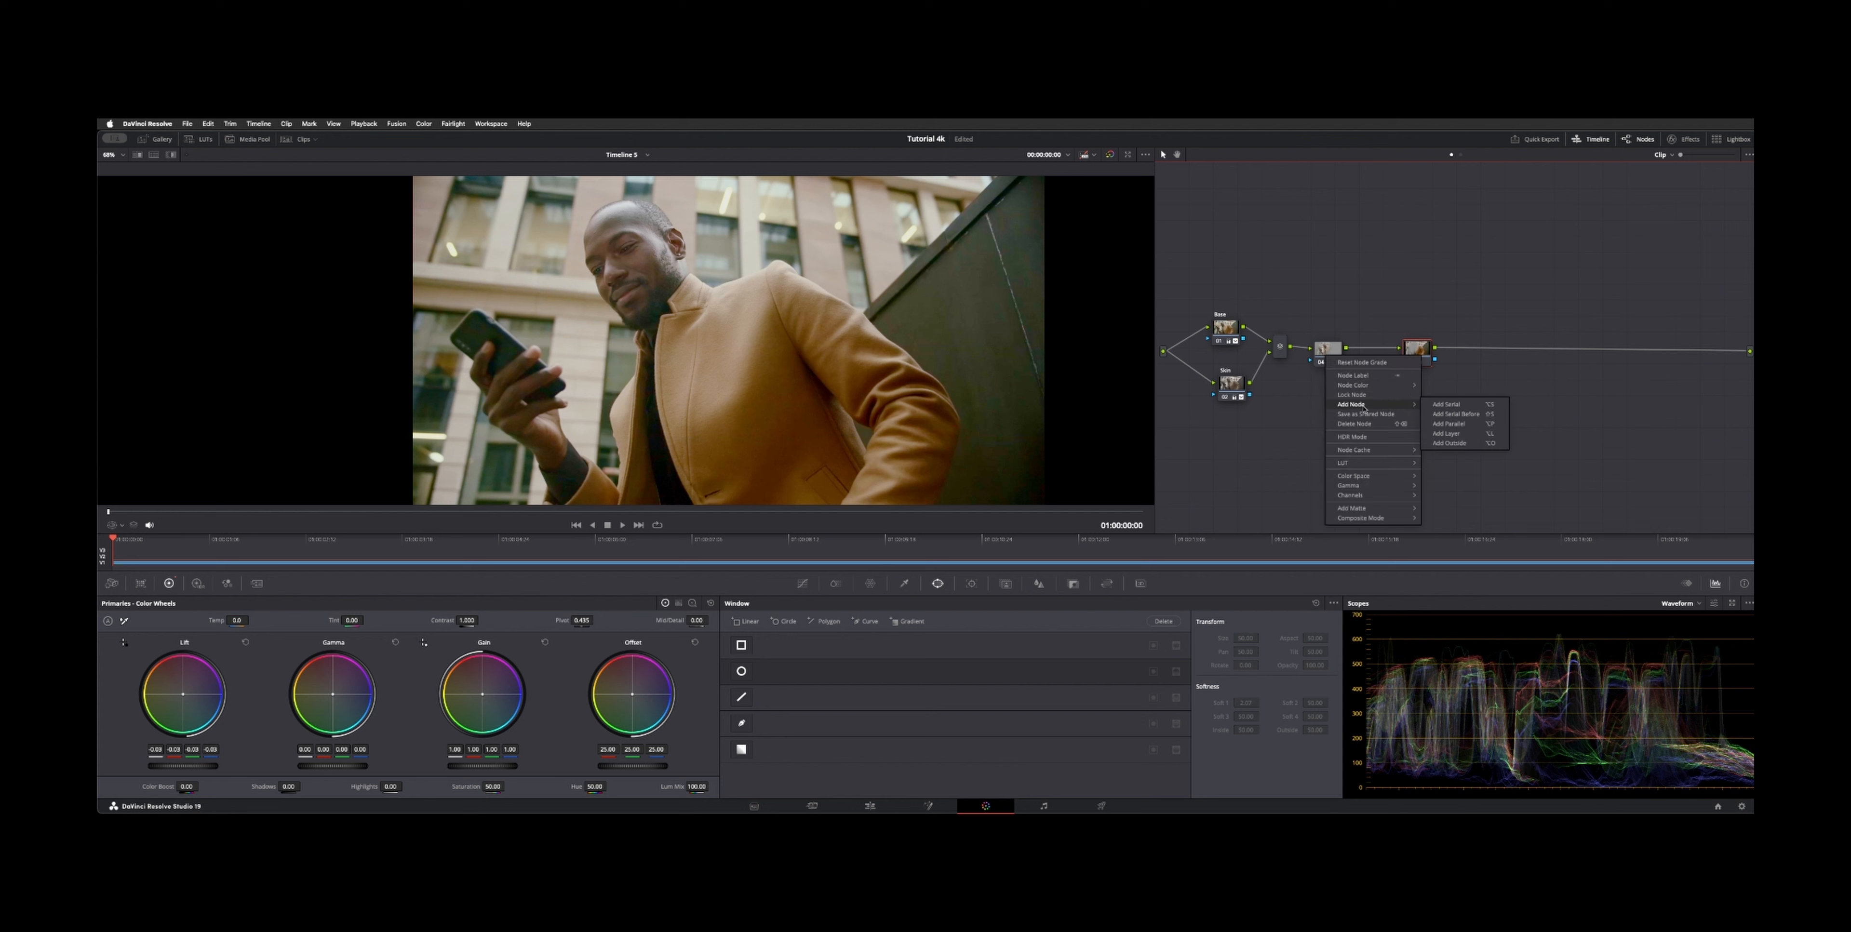
click(1502, 444)
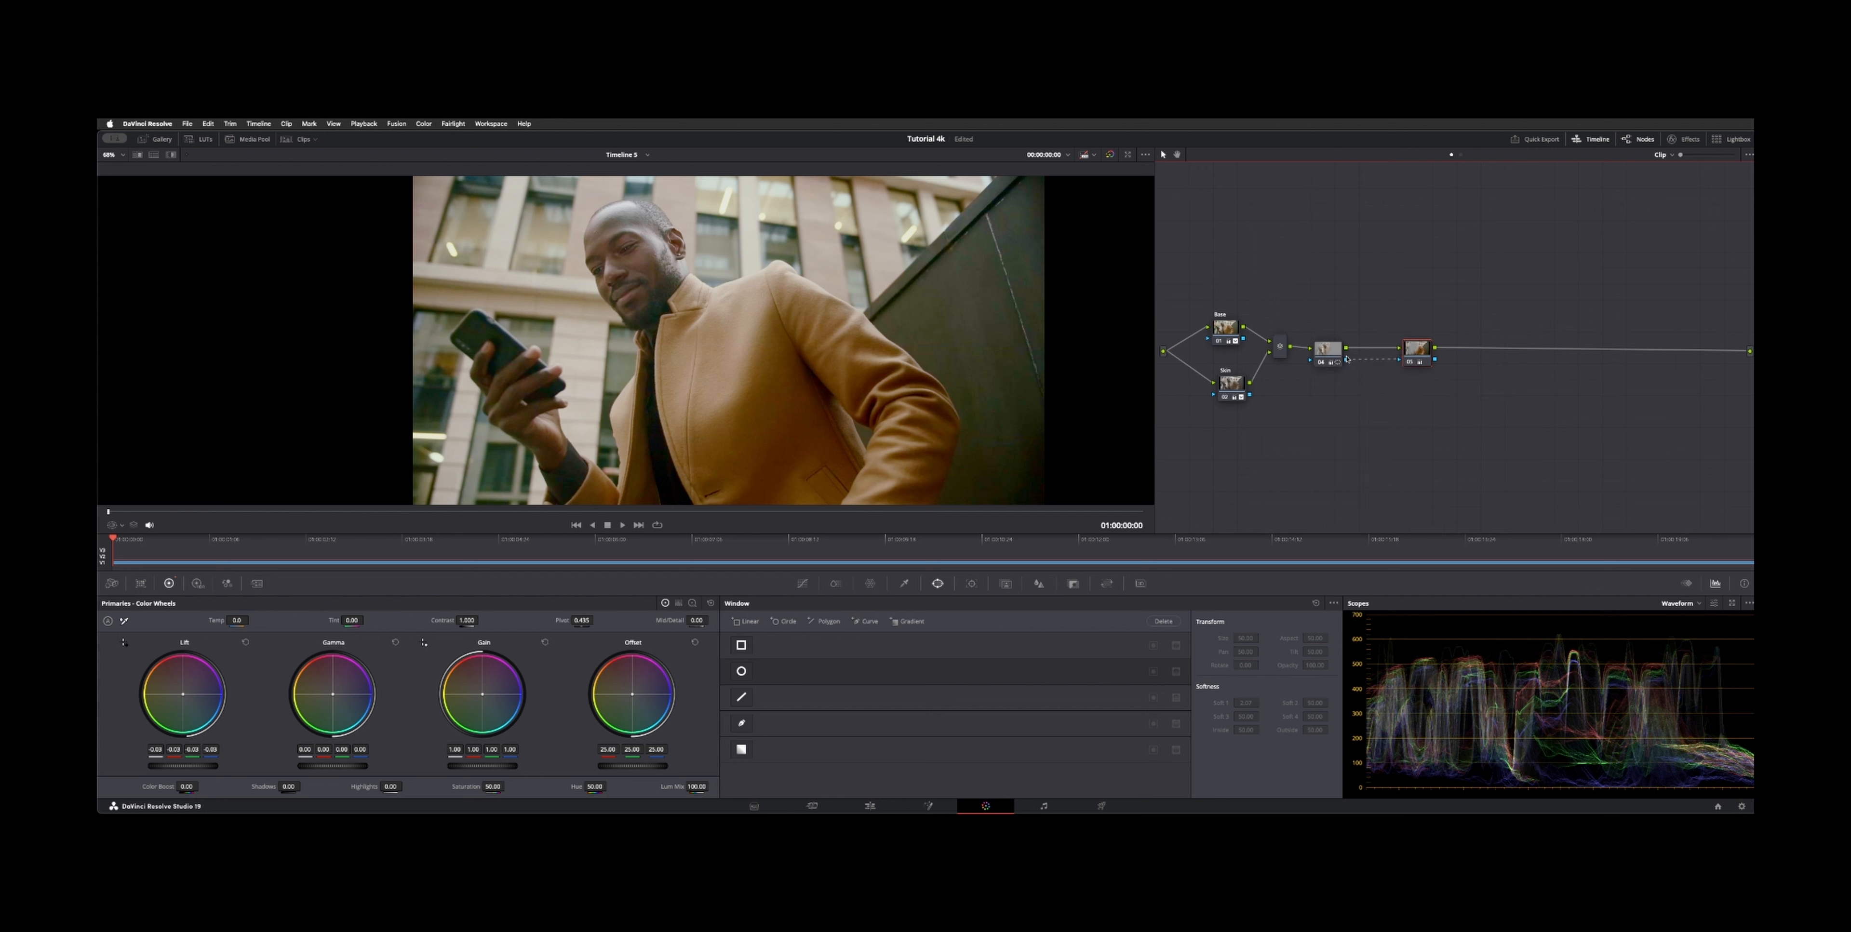
Step: Nudge the windowed node upward and check the outside node's matte in highlight view
drag(1332, 348, 1338, 341)
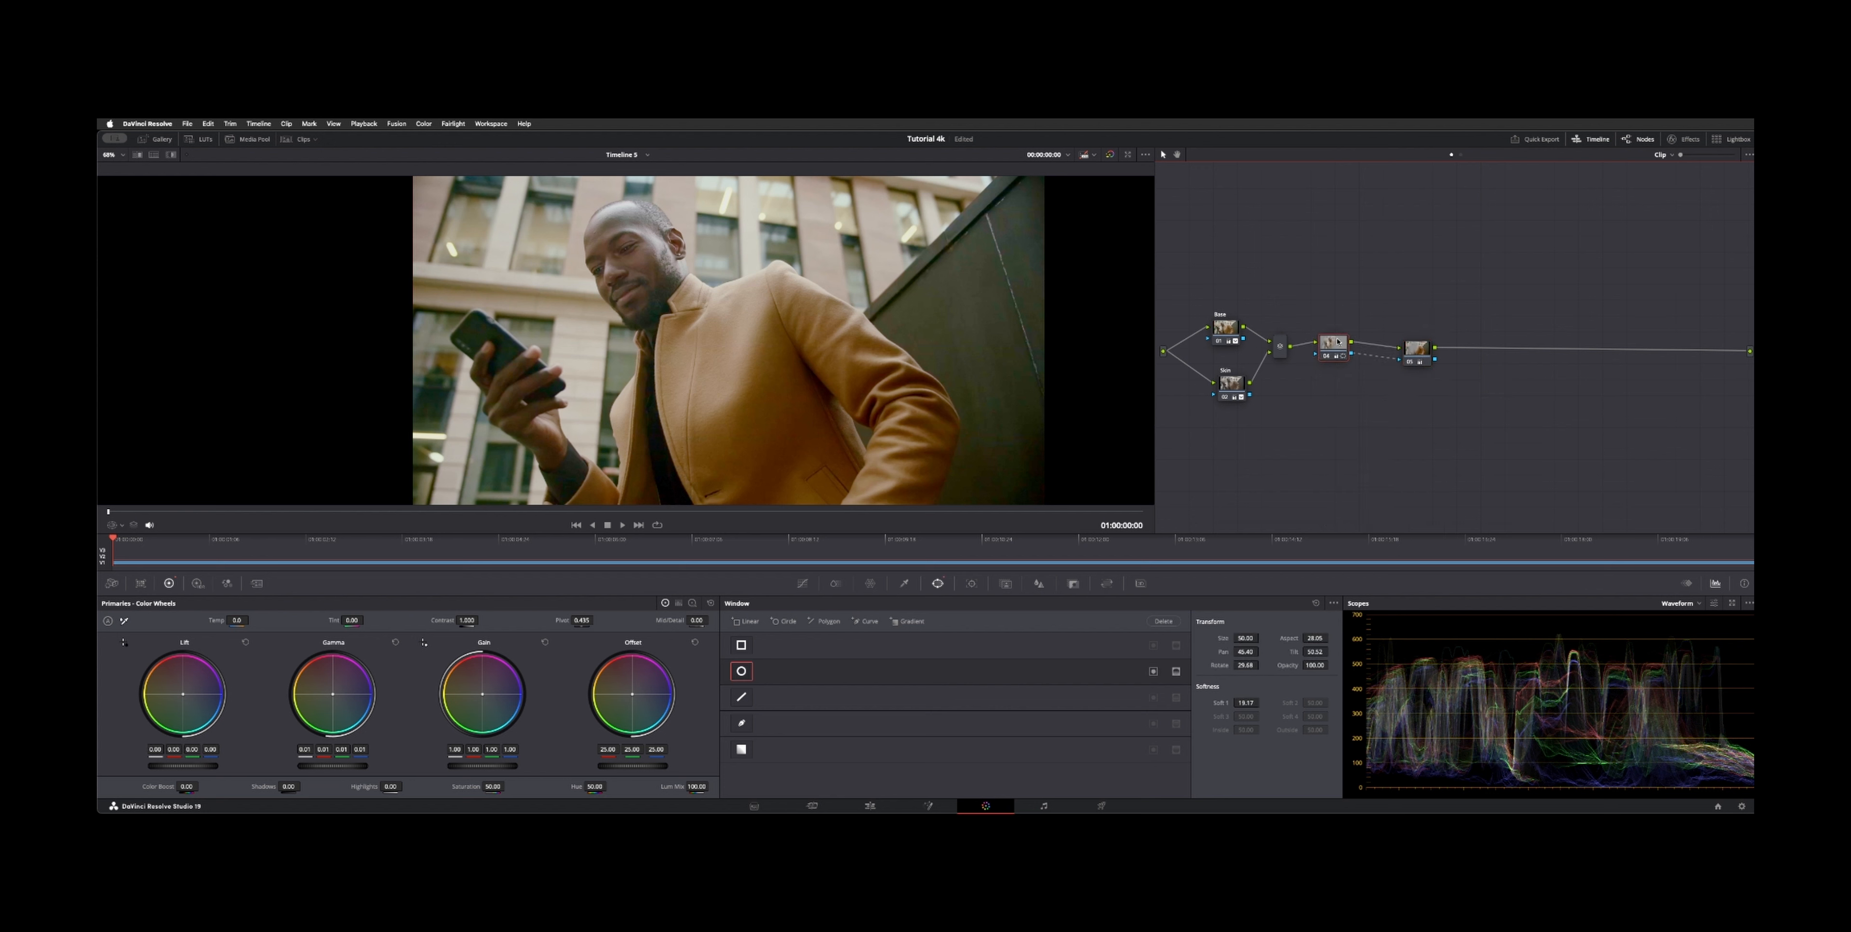
click(1425, 352)
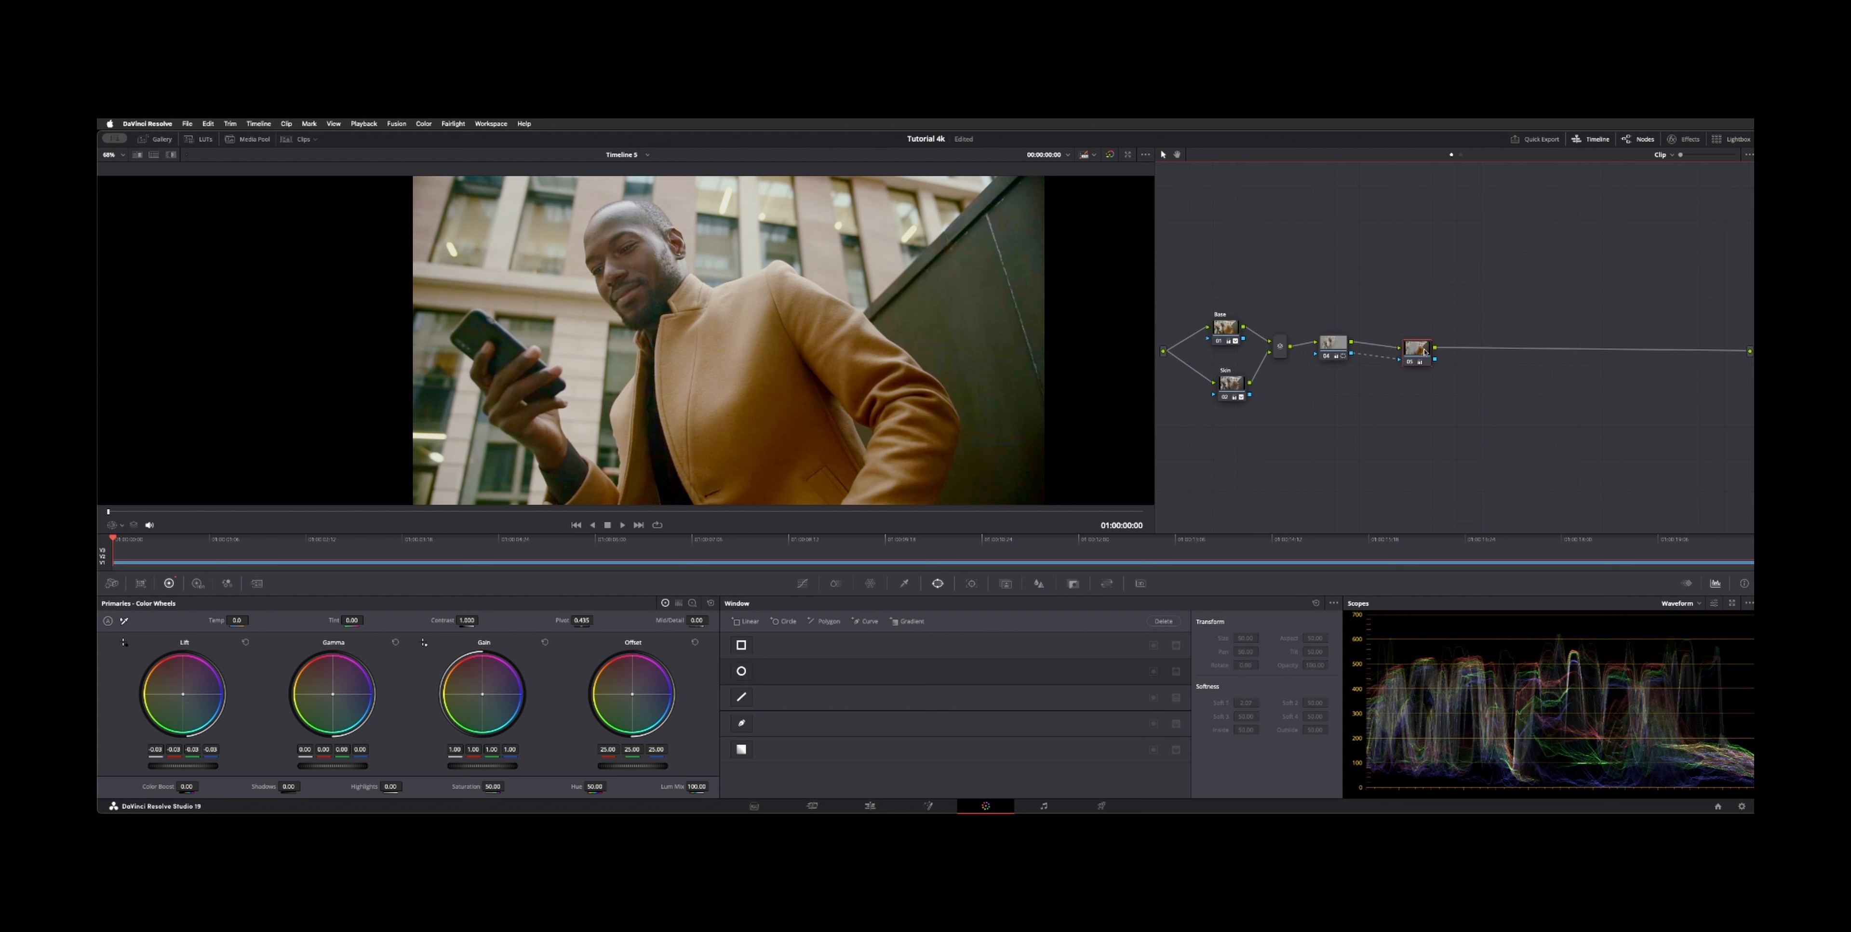
key(shift+h)
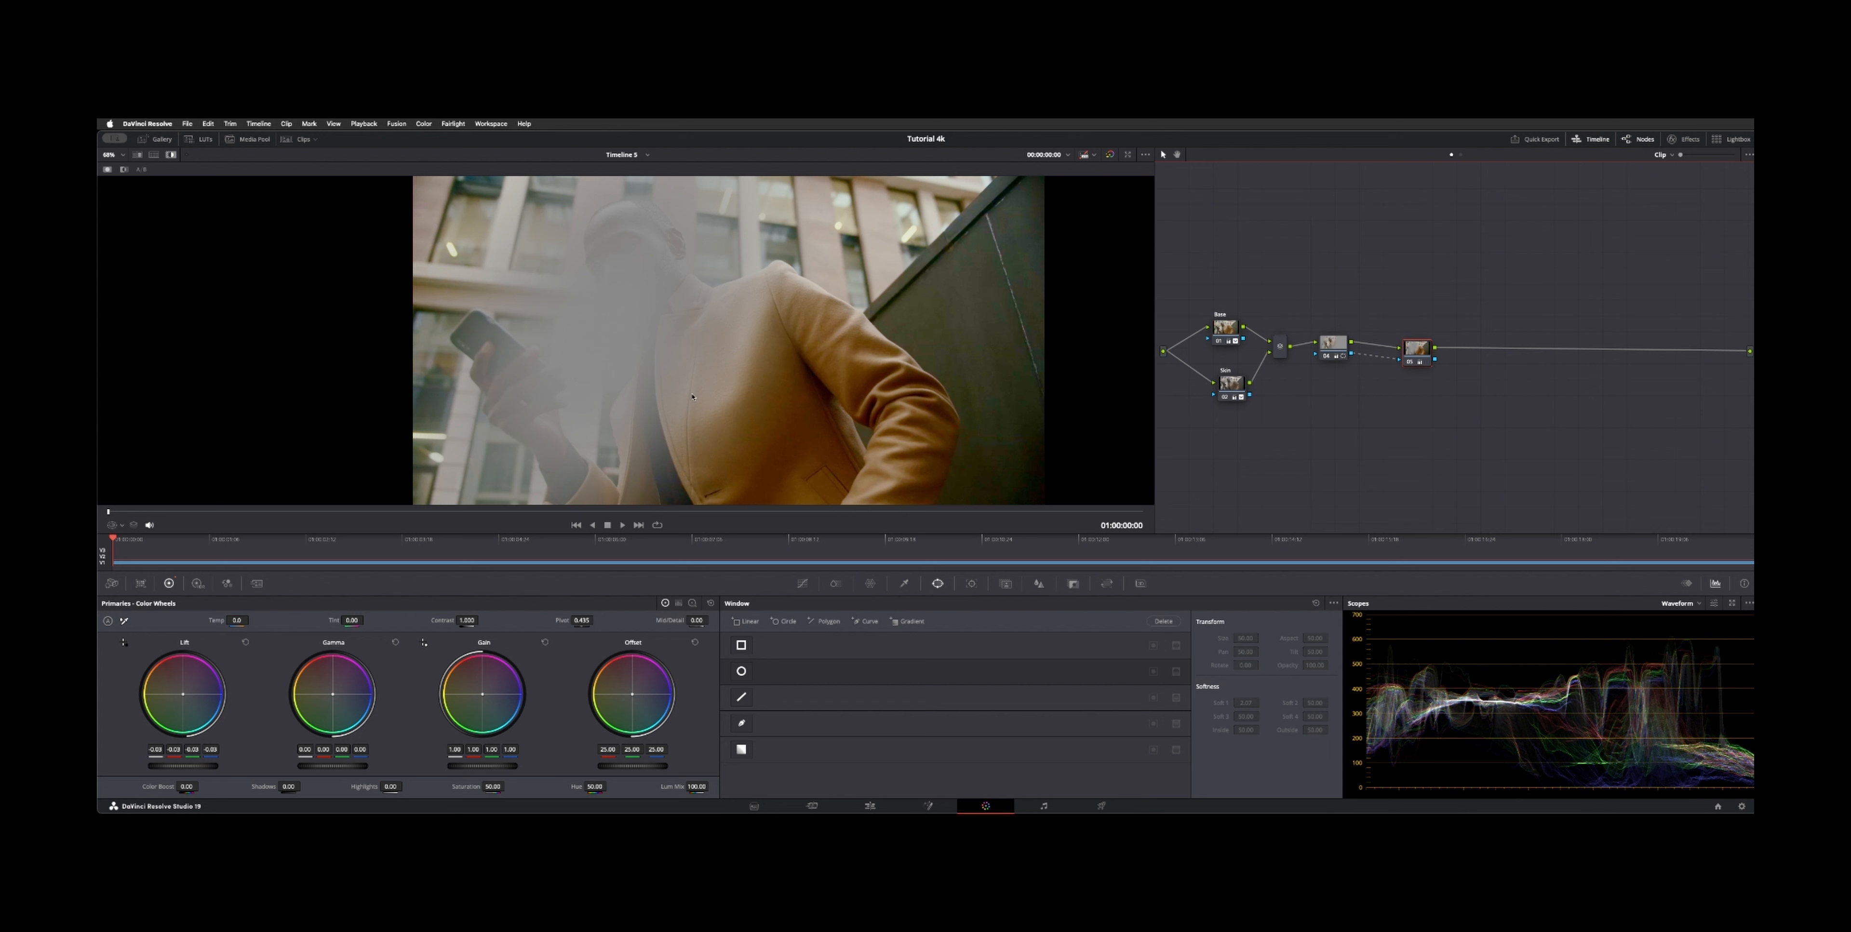
click(1329, 354)
key(shift+h)
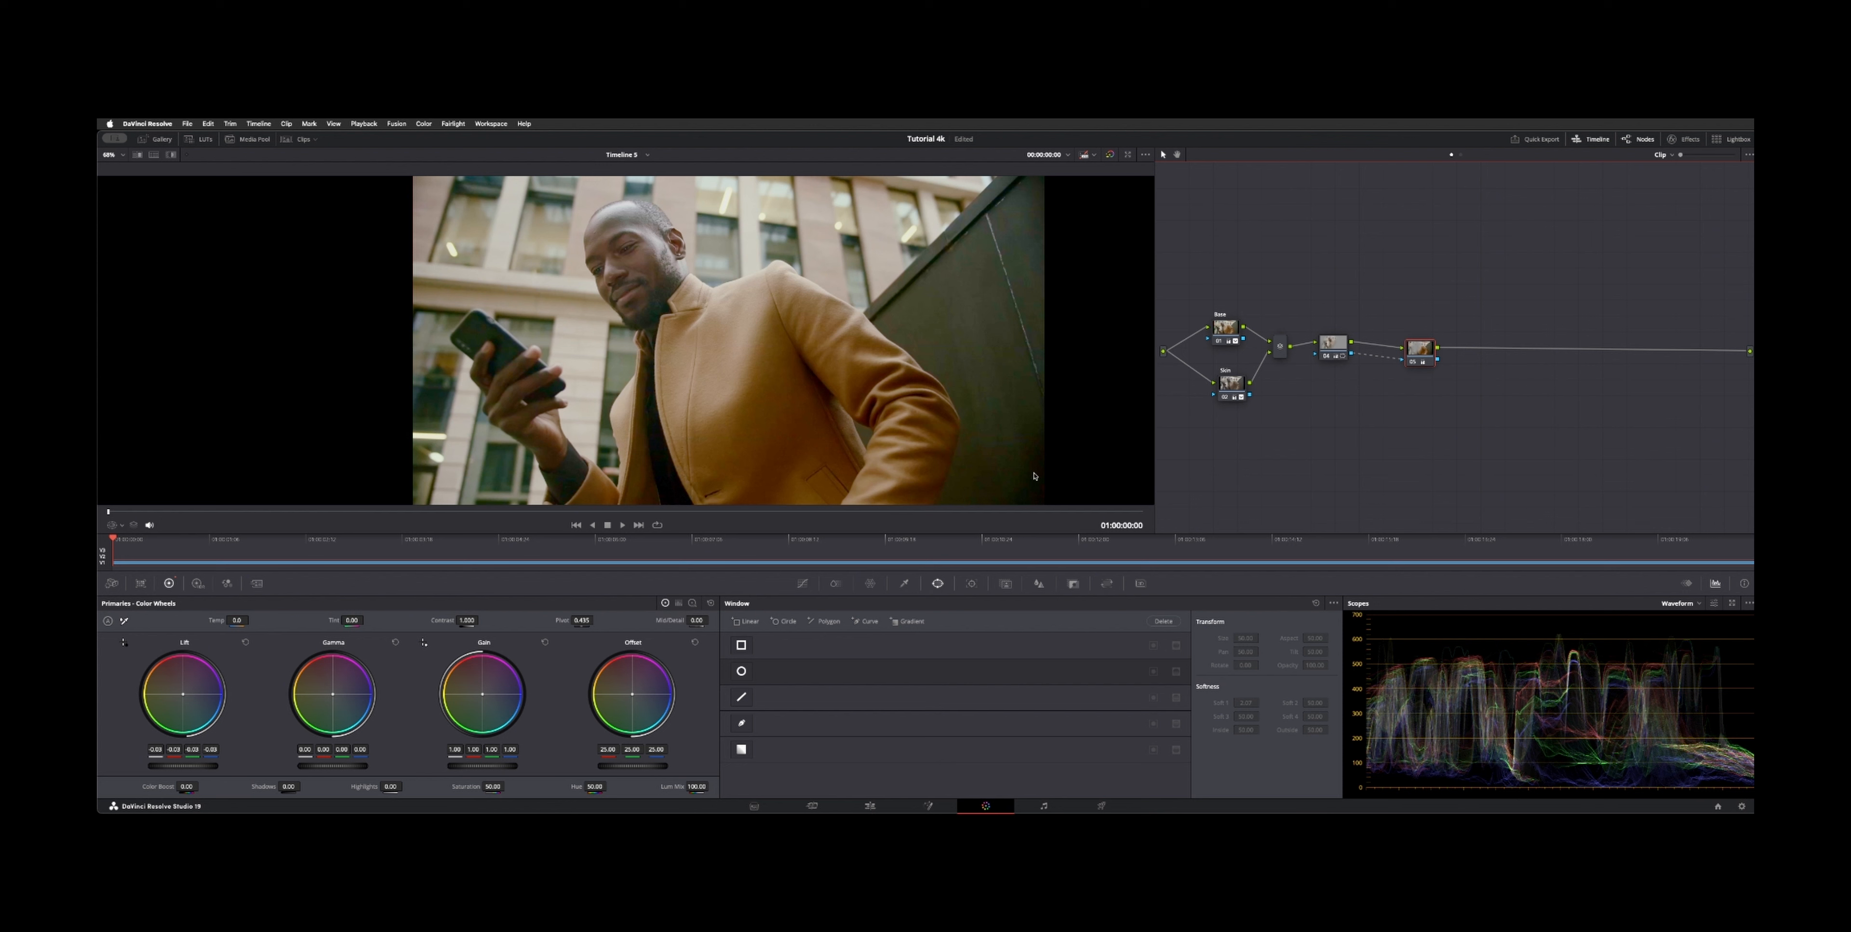
Step: Toggle the outside node off and on repeatedly to compare its effect on the area around the man
key(ctrl+d)
key(ctrl+d)
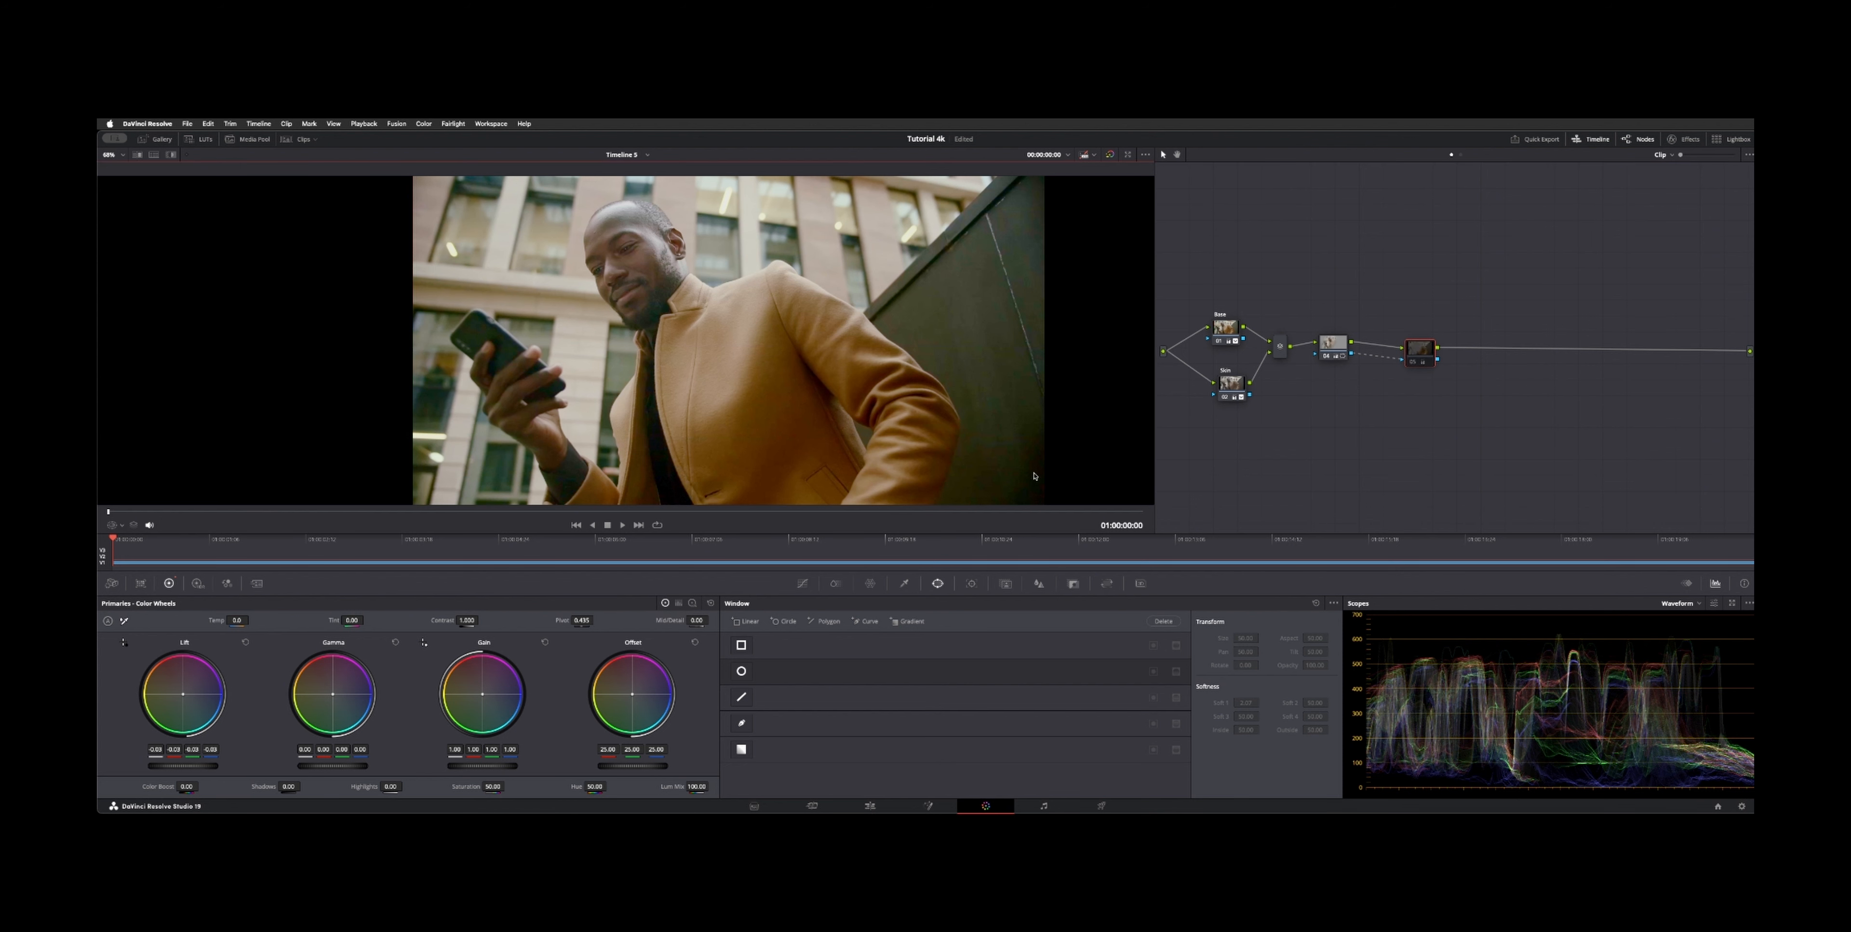
key(ctrl+d)
key(ctrl+d)
key(ctrl+d)
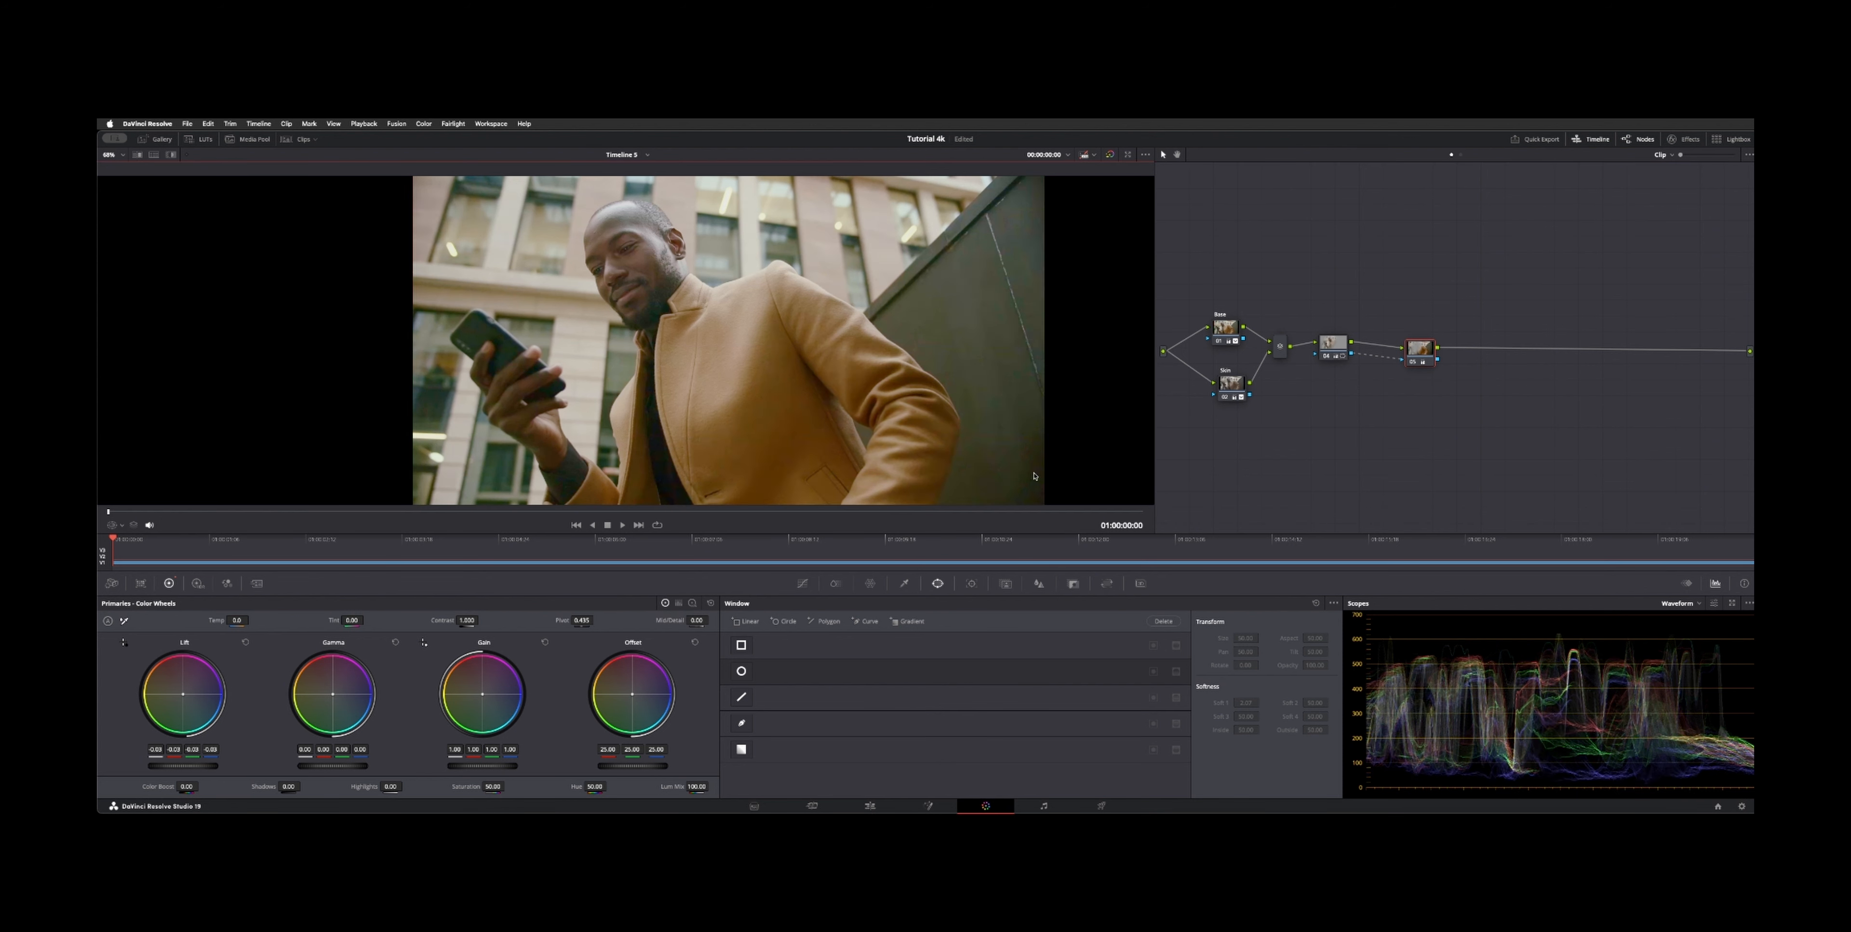
key(ctrl+d)
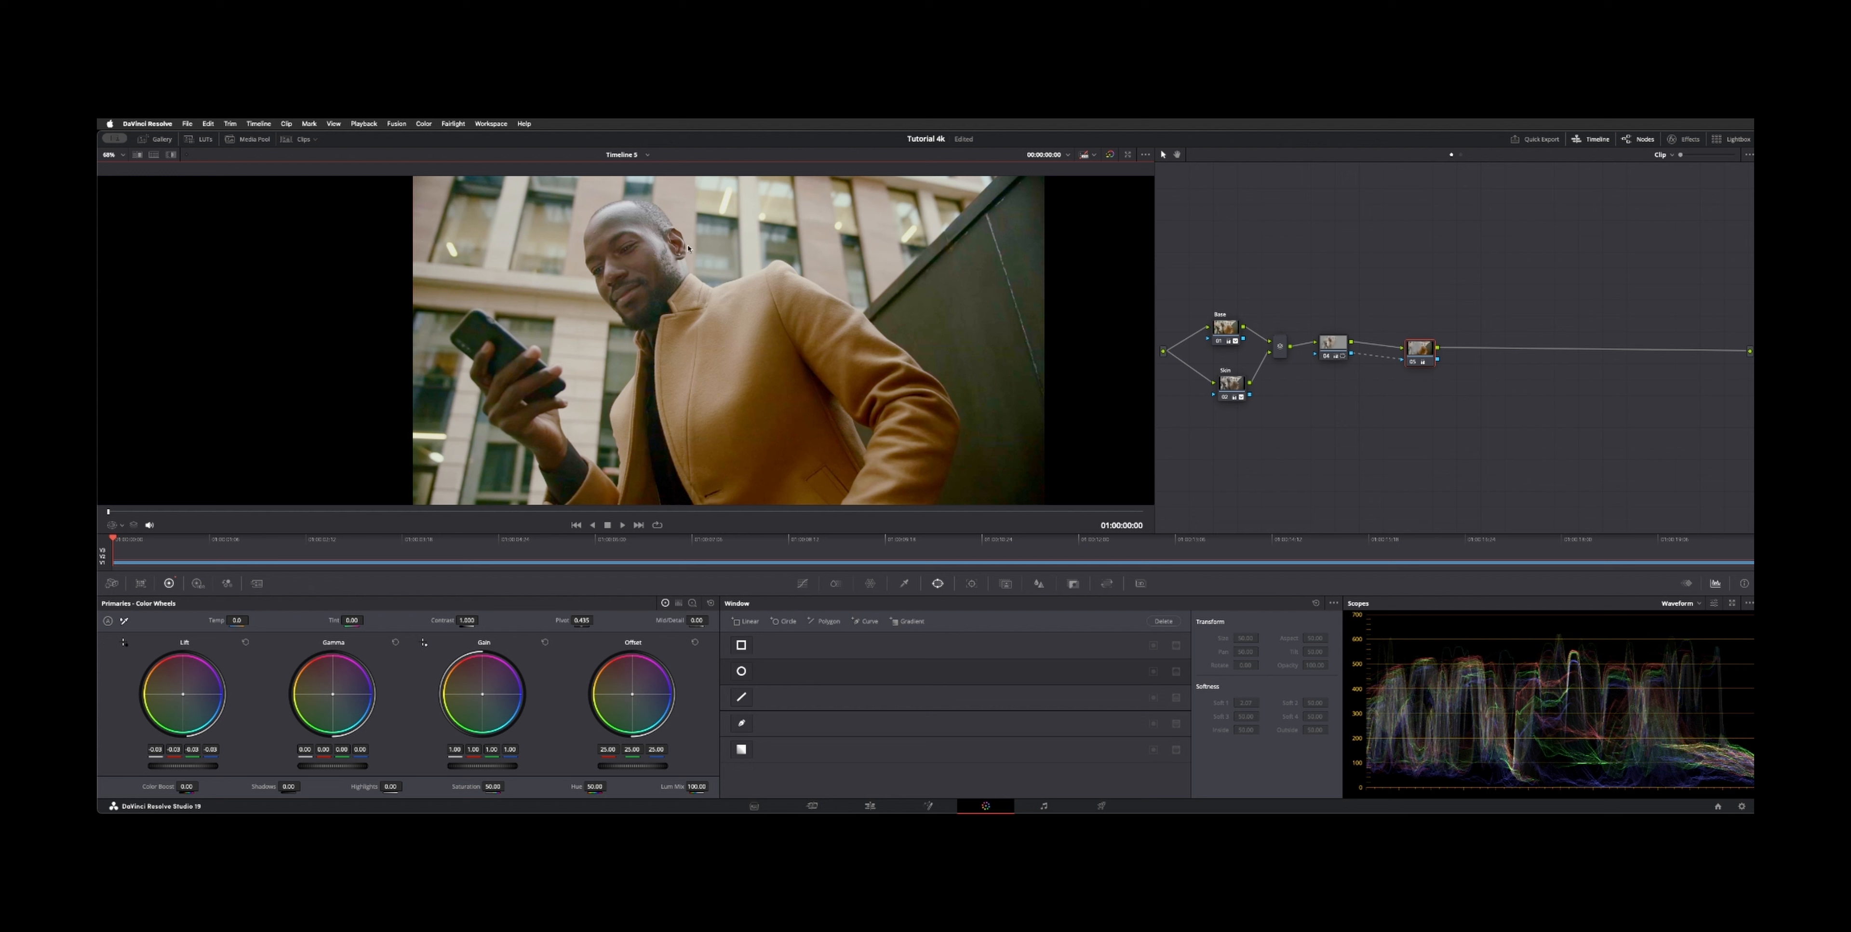
key(ctrl+d)
key(ctrl+d)
Step: Add another outside node after the existing outside node, space it out in the graph, and highlight its matte
drag(1422, 356, 1416, 355)
right_click(1416, 355)
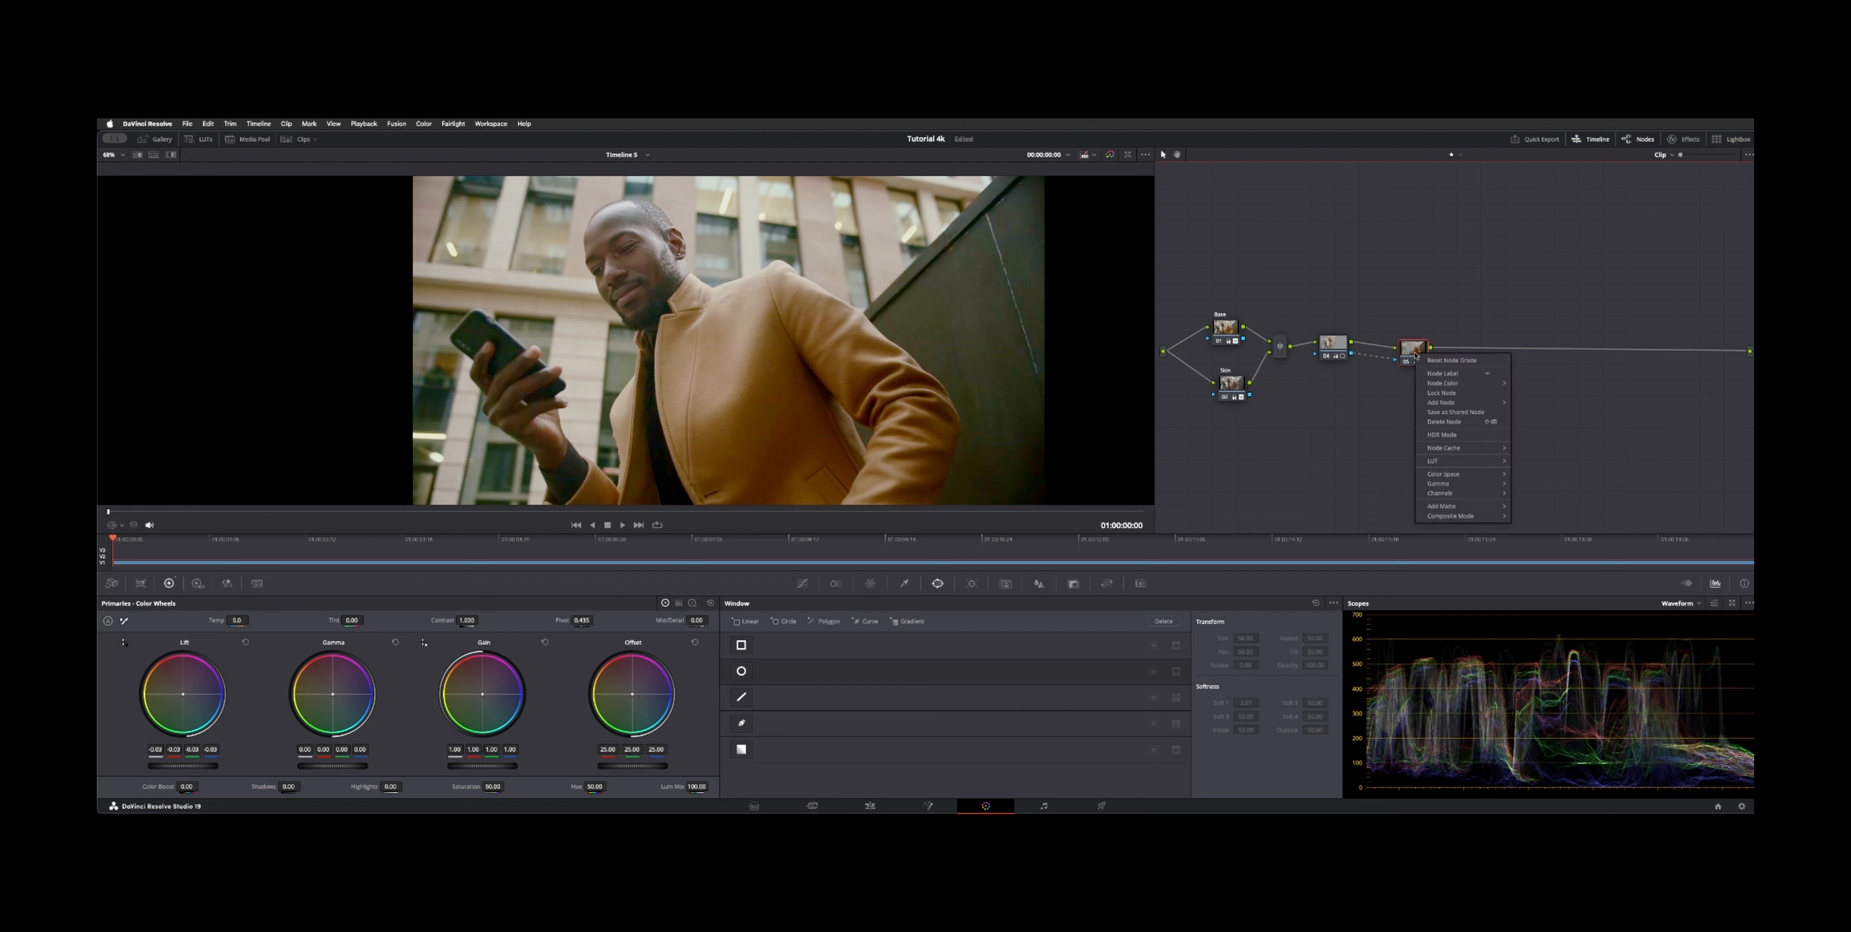
mouse_move(1459, 402)
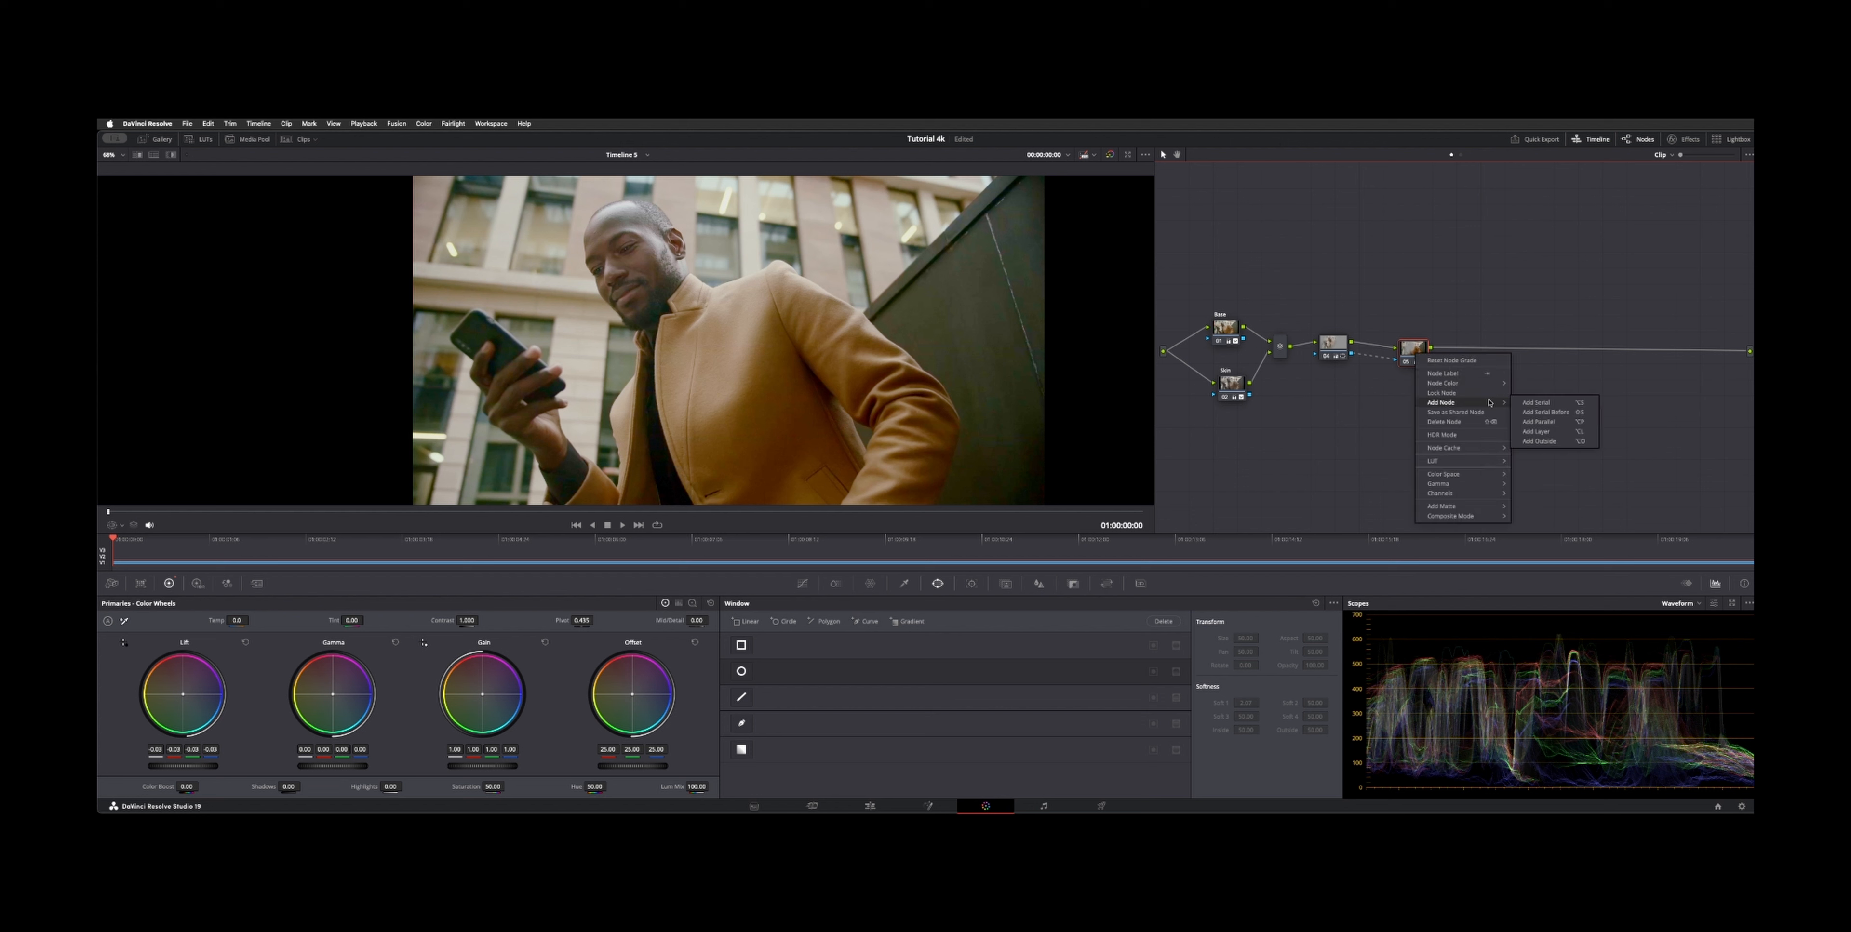
click(1571, 434)
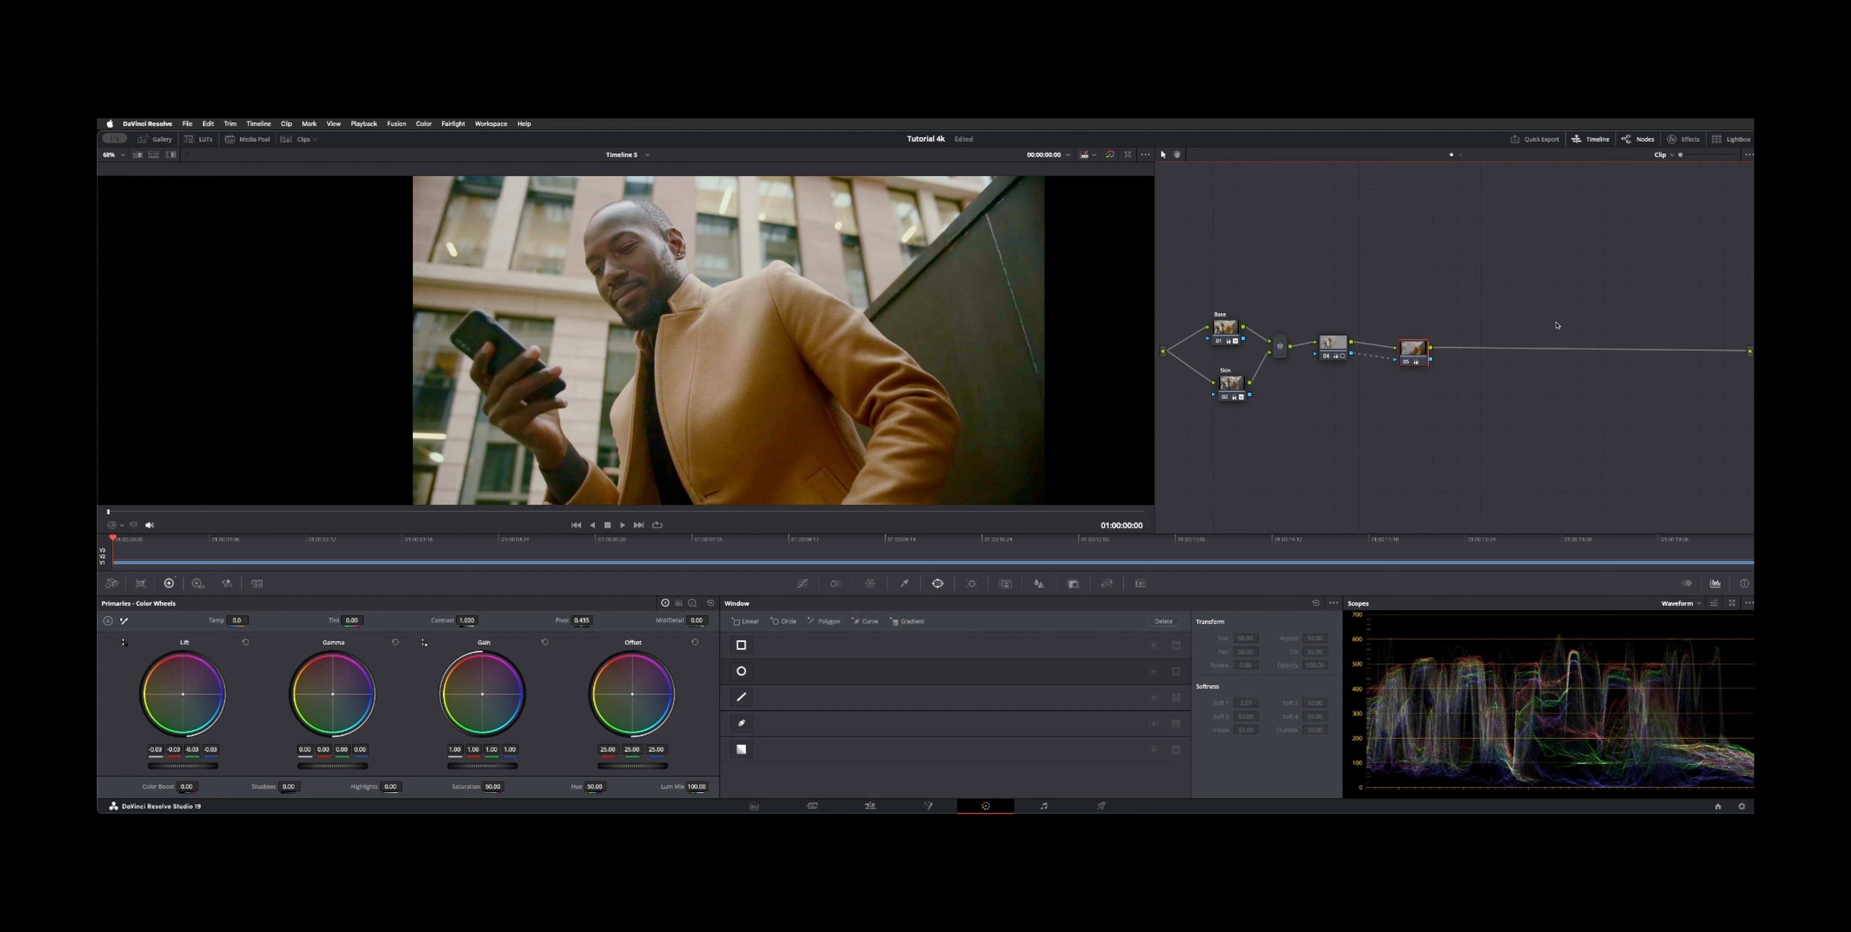
drag(1464, 353, 1503, 353)
key(shift+h)
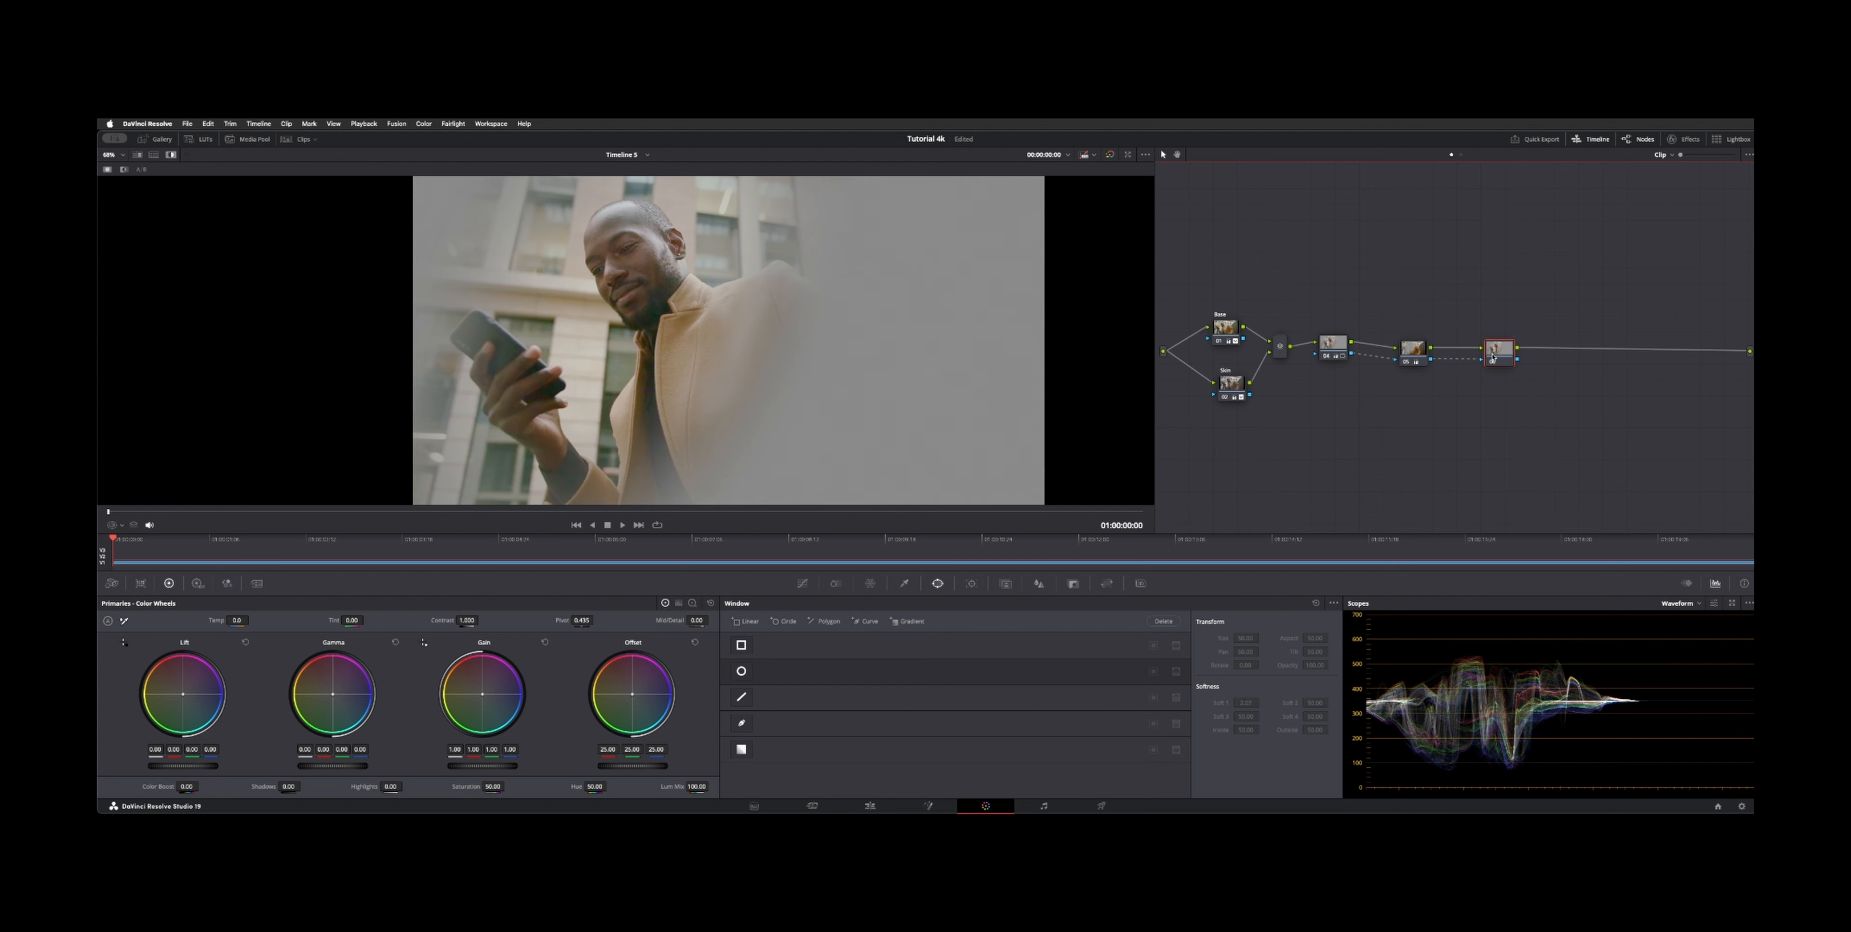
Step: Recheck the last outside node's matte in highlight view, then delete that node from the graph
key(shift+h)
click(1412, 352)
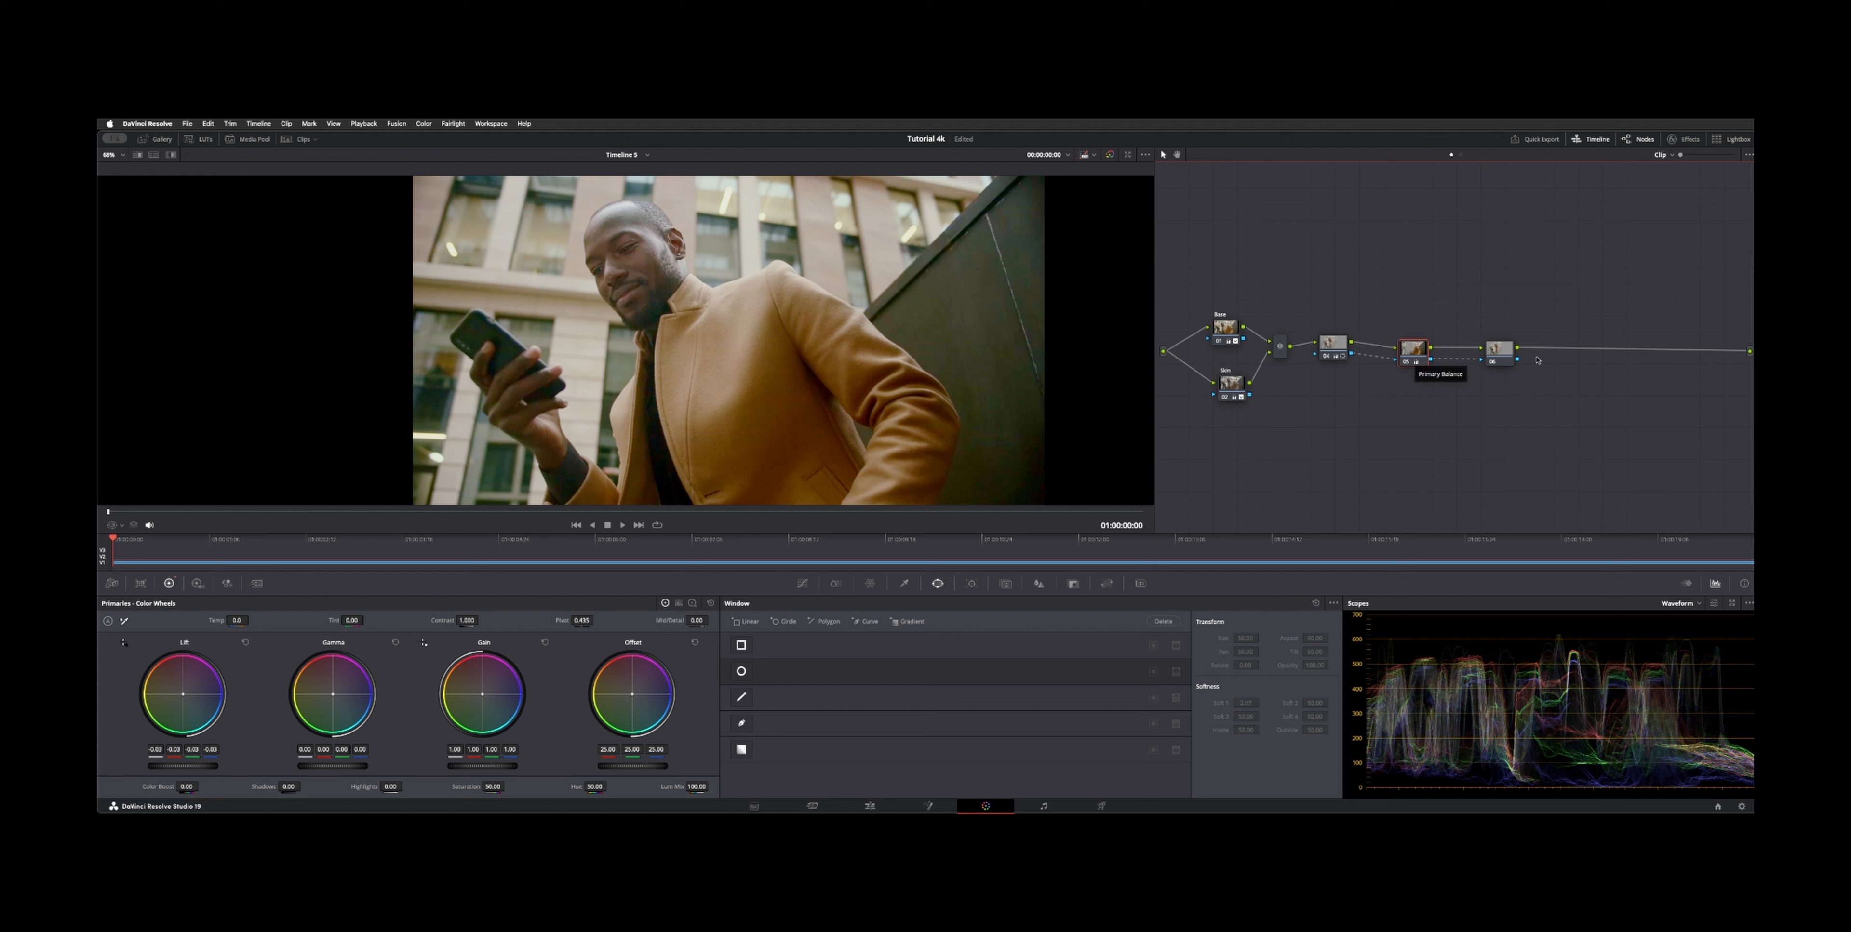
click(1497, 355)
key(shift+h)
key(shift+h)
key(Delete)
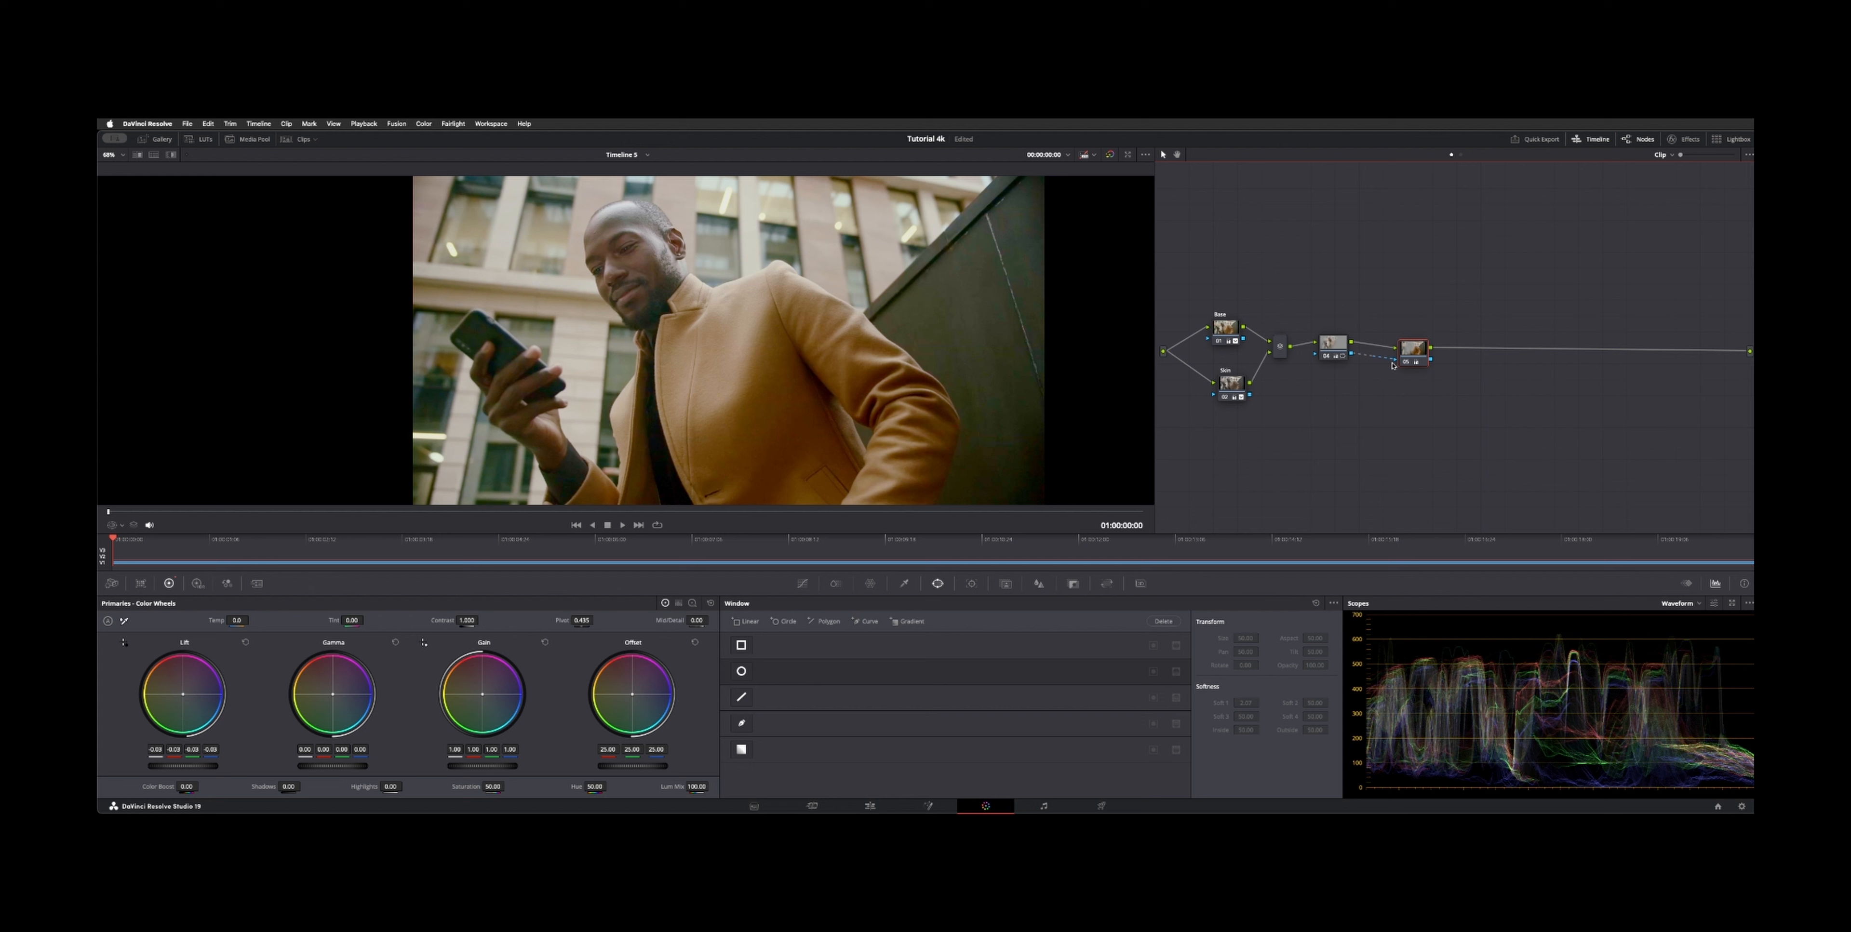
Step: Lower the lift on the remaining outside node to darken the area around the man
click(1341, 351)
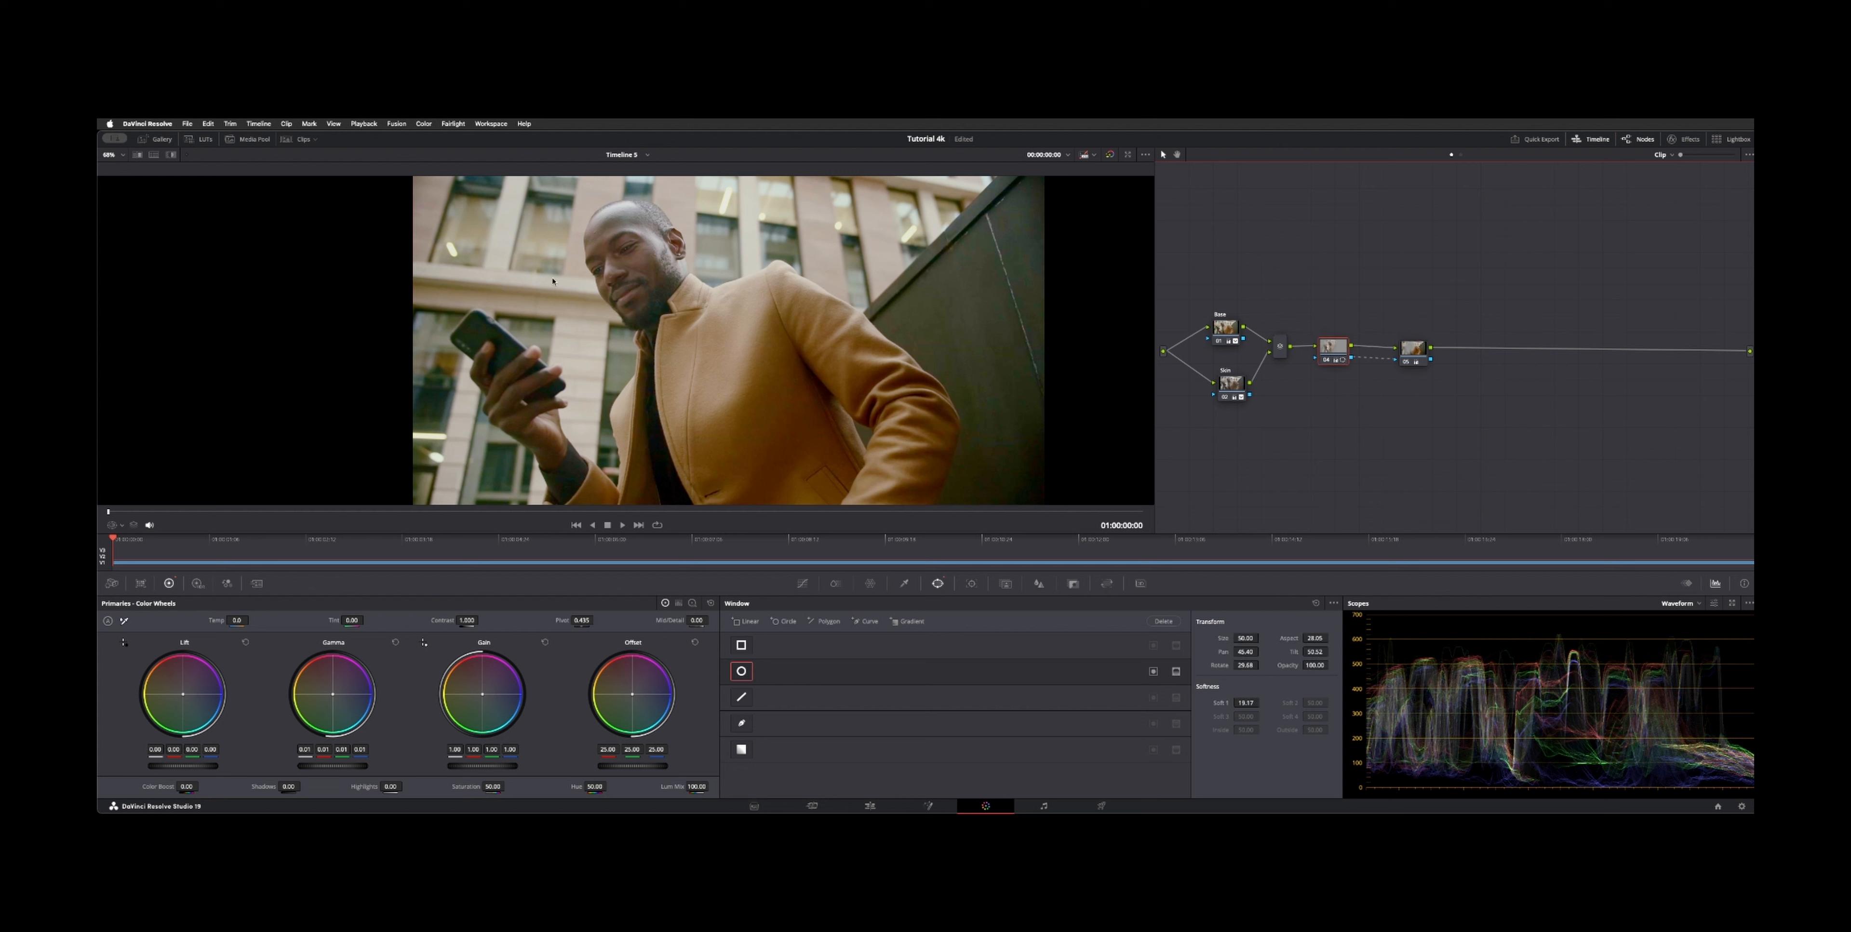
drag(482, 616, 481, 620)
click(1344, 459)
click(1412, 361)
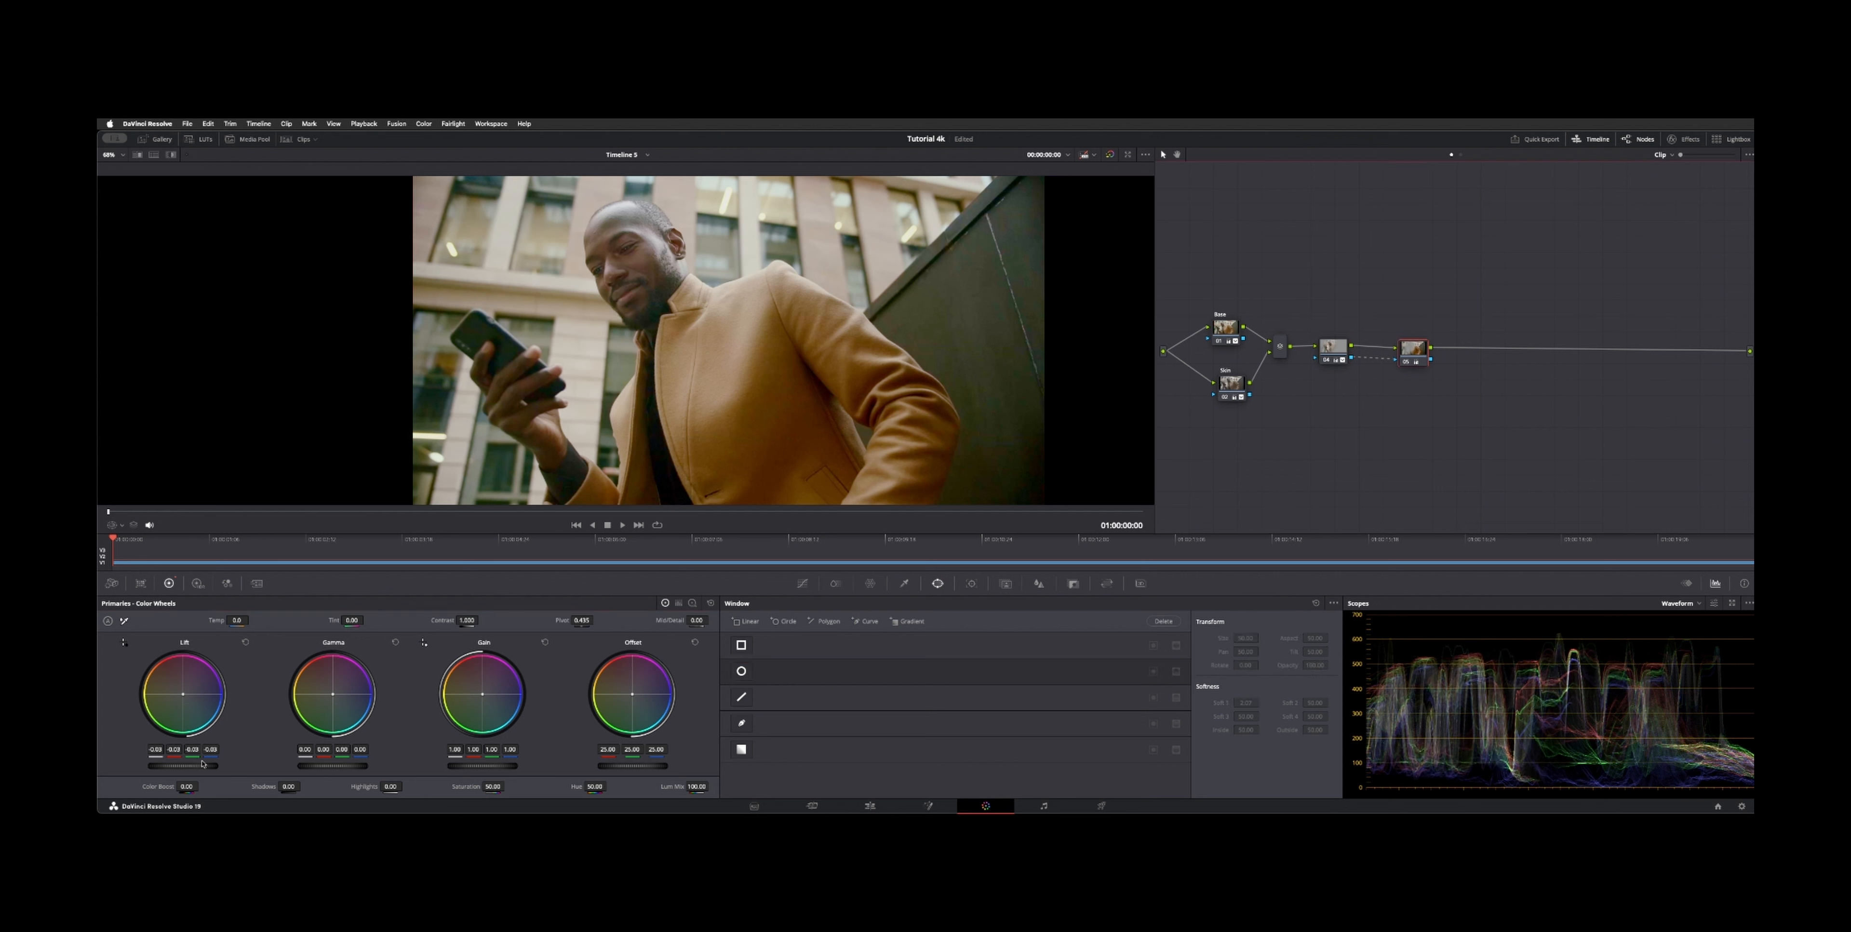
drag(201, 764, 191, 764)
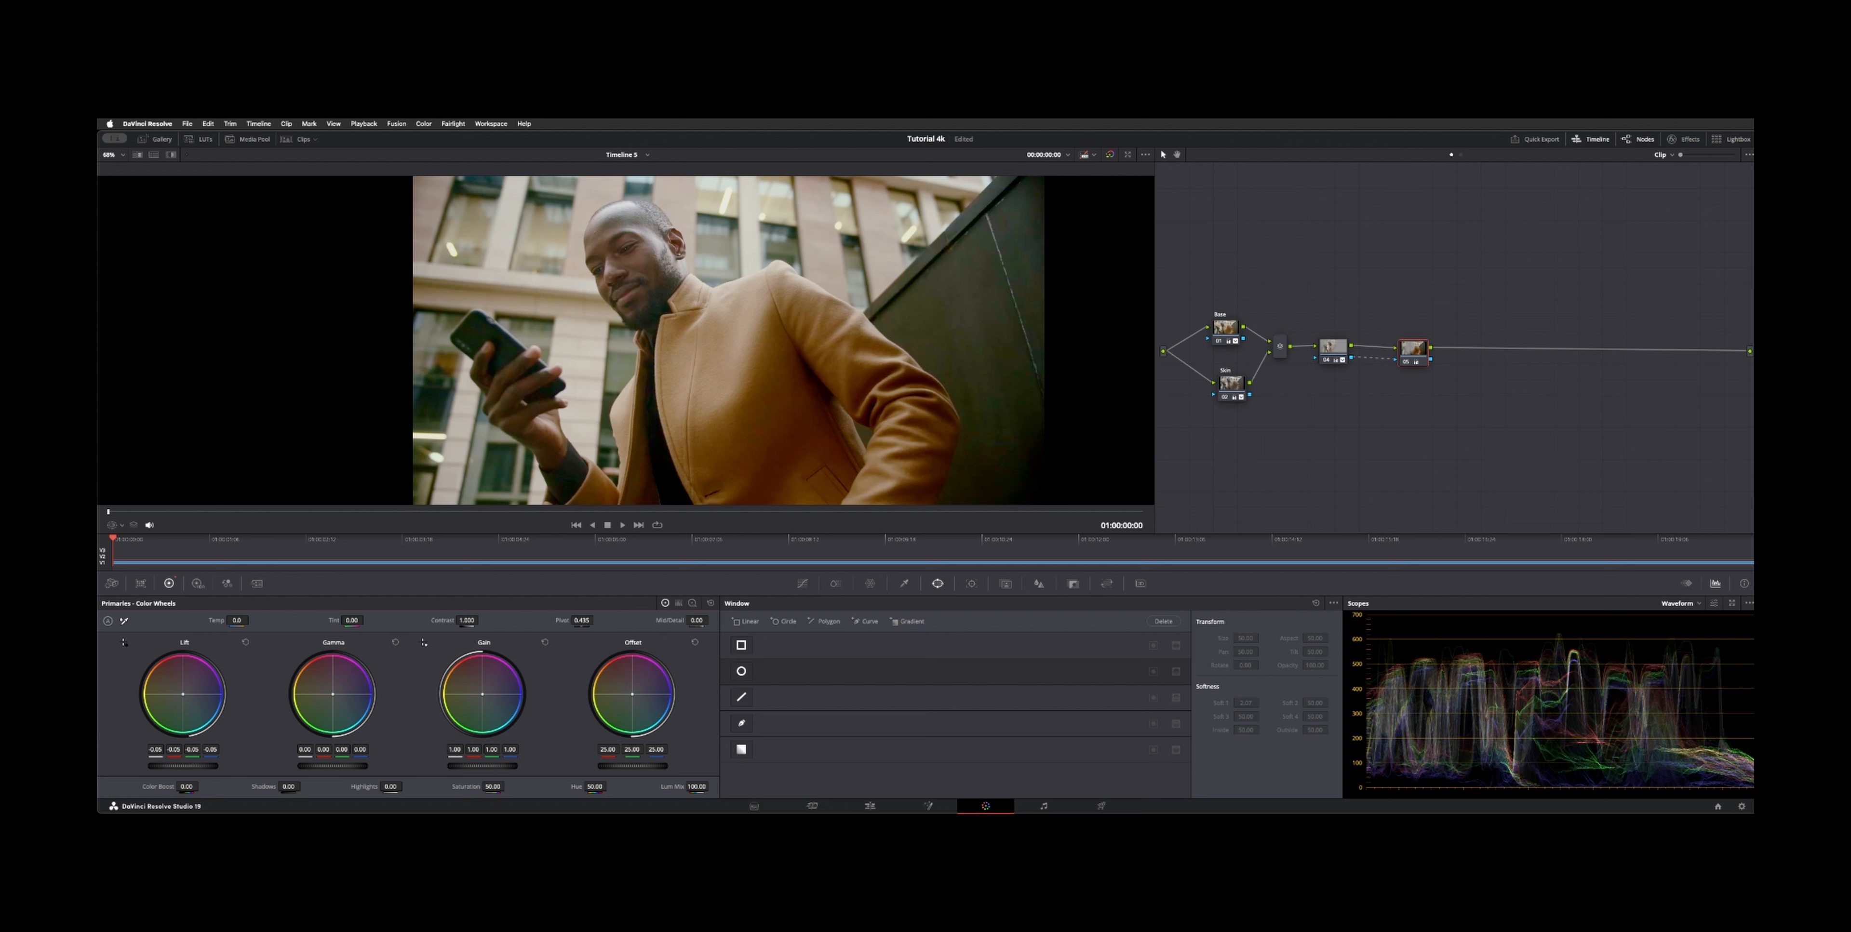
Step: Toggle the outside node off and on to compare the image with and without the lowered lift
key(super+d)
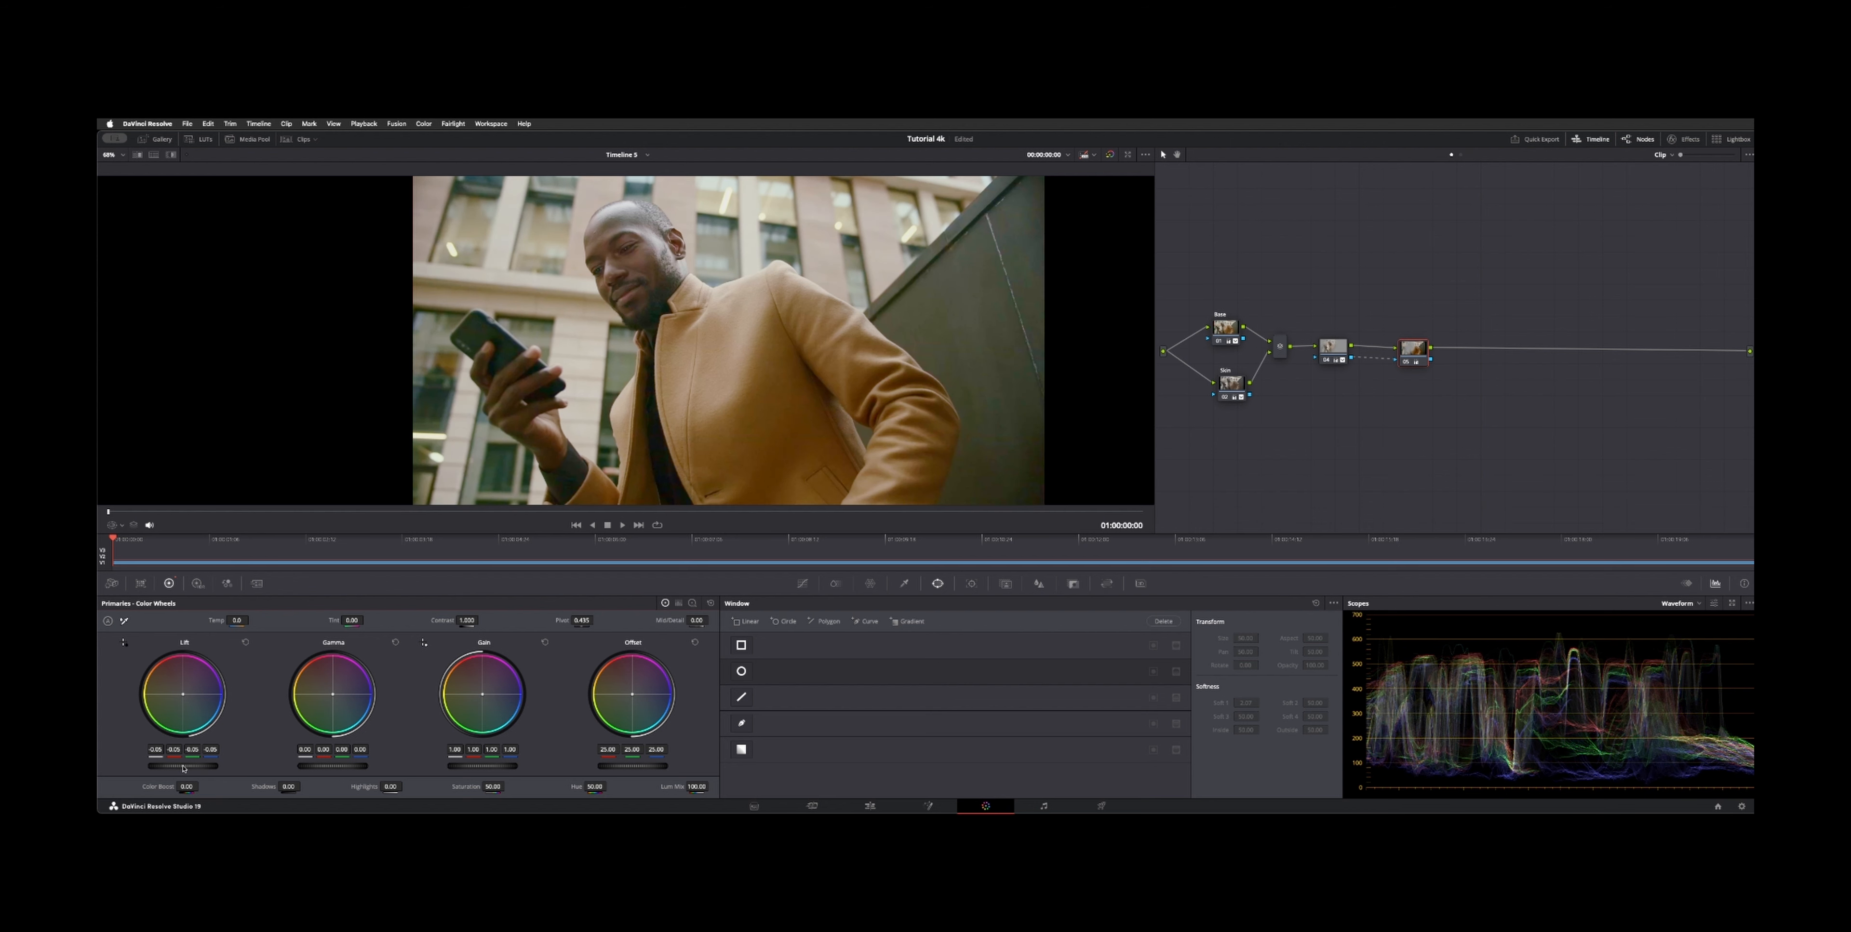
key(super+d)
key(super+d)
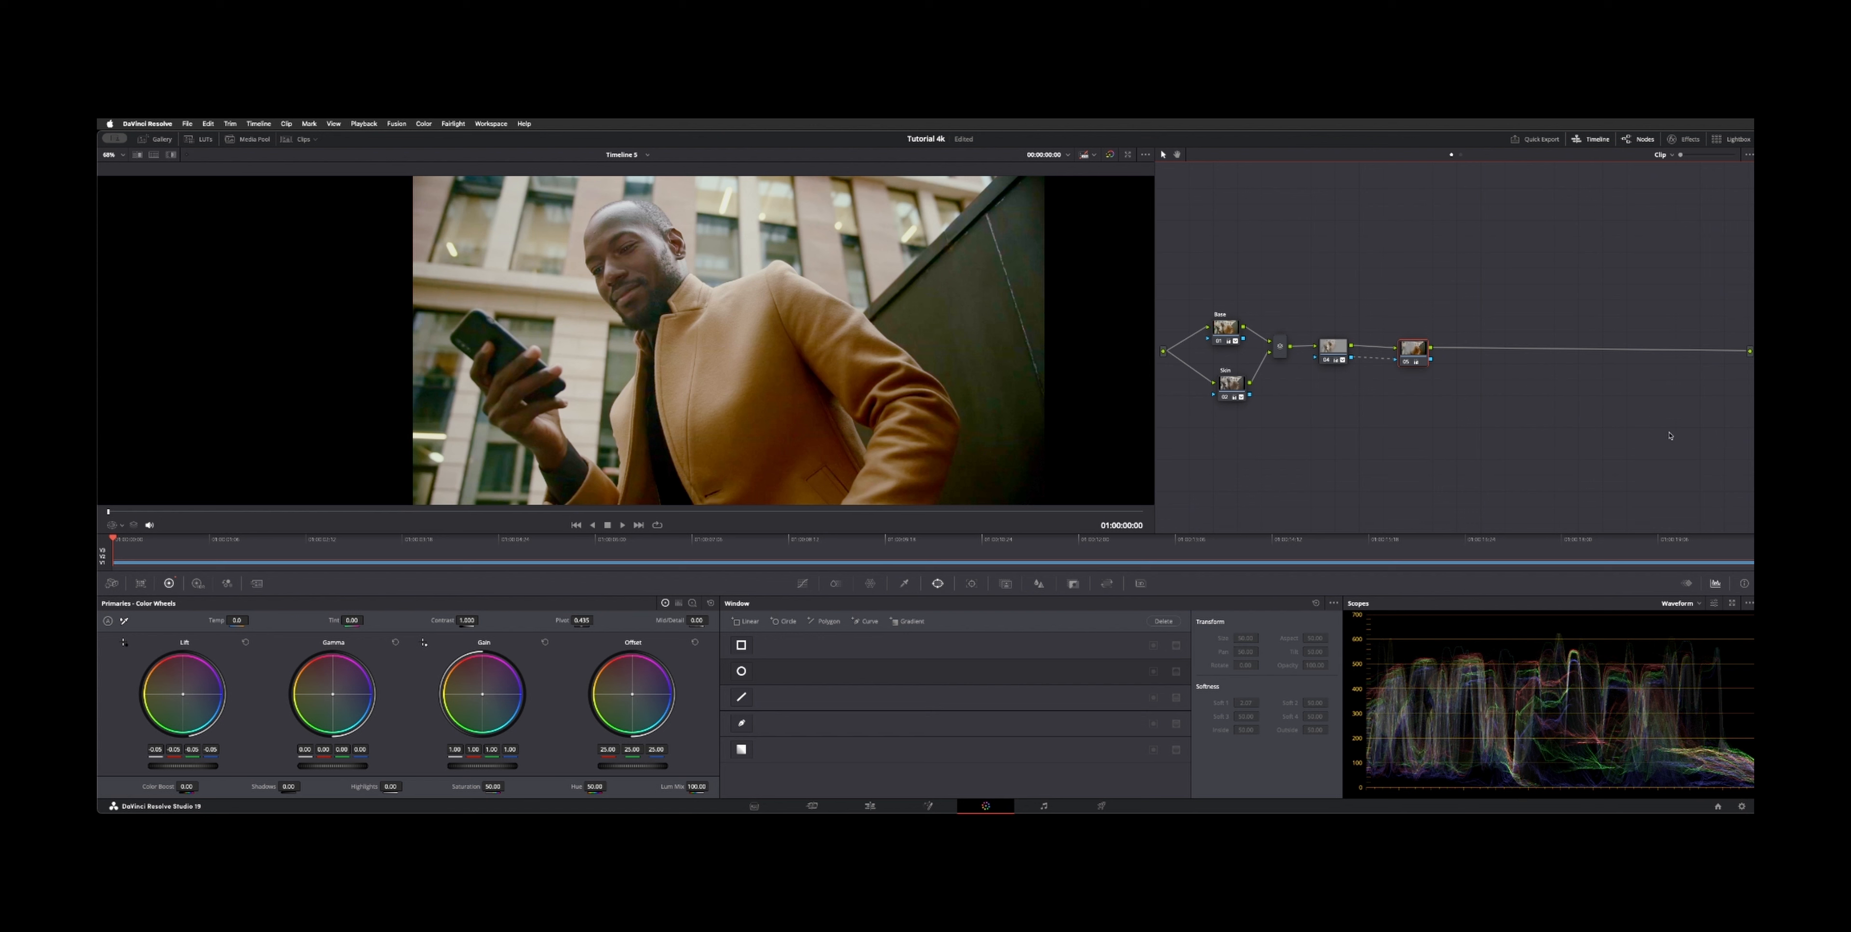
Step: Reconnect the outside node's output to the graph's final output and save the project
click(1592, 351)
drag(1431, 348, 1749, 352)
key(super+s)
click(1221, 392)
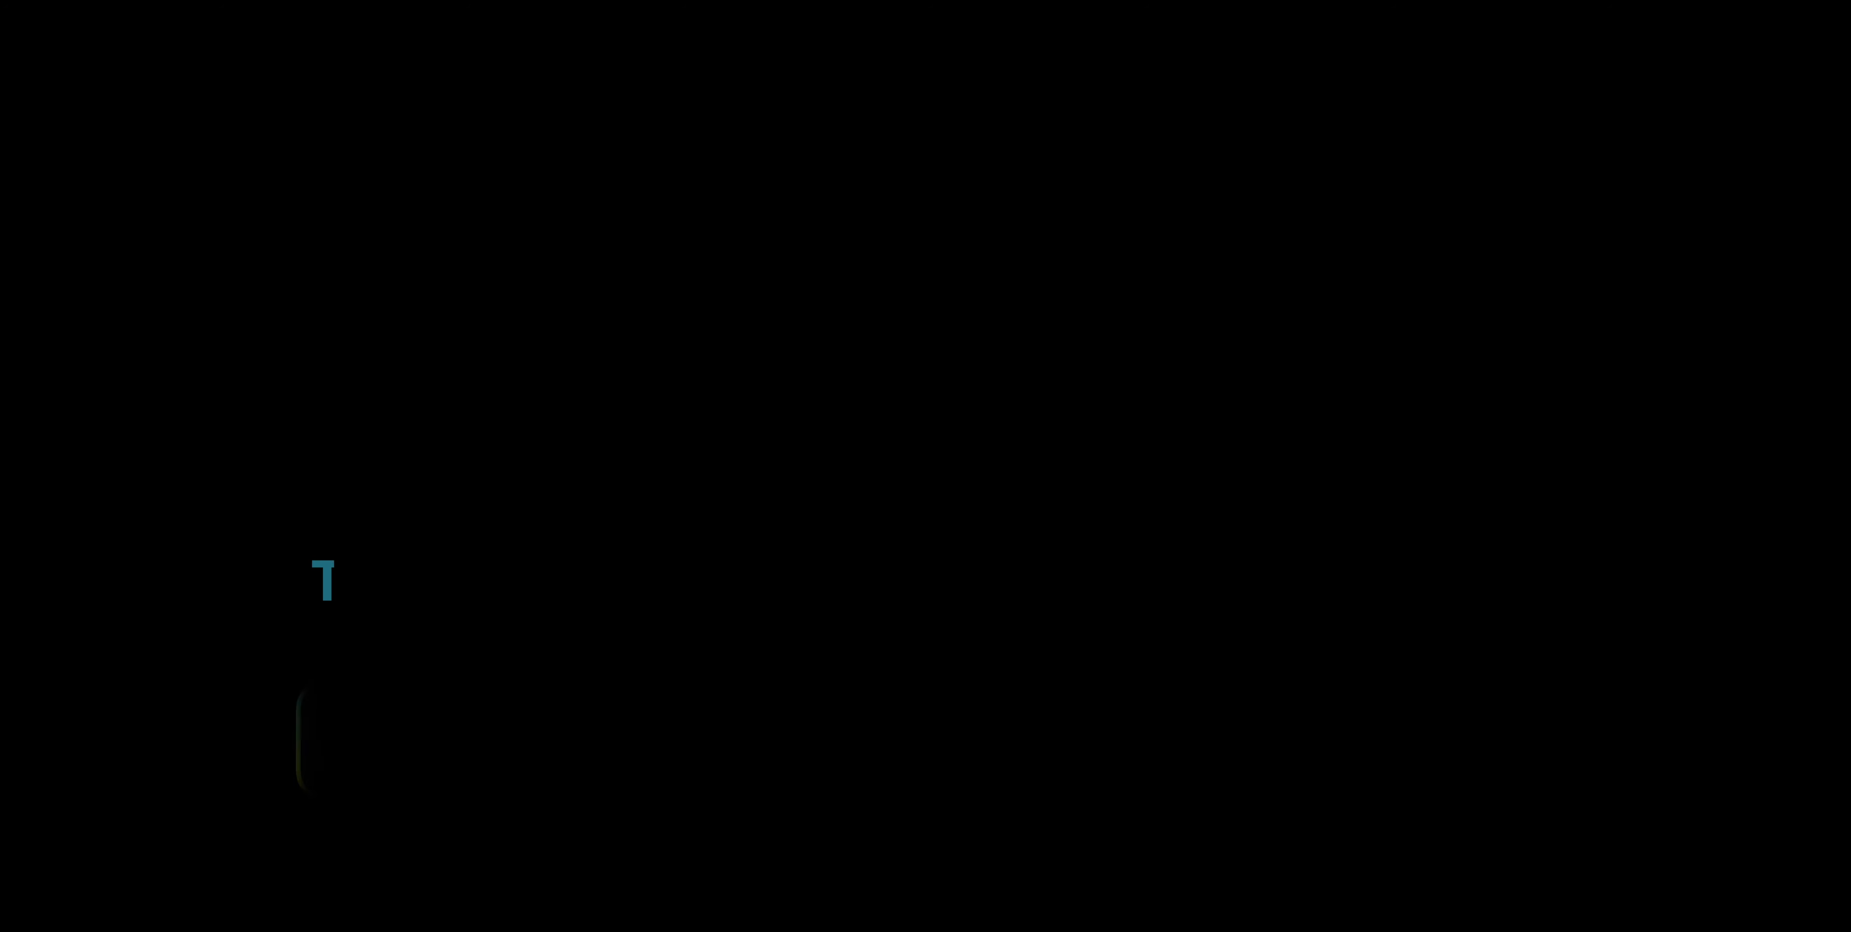